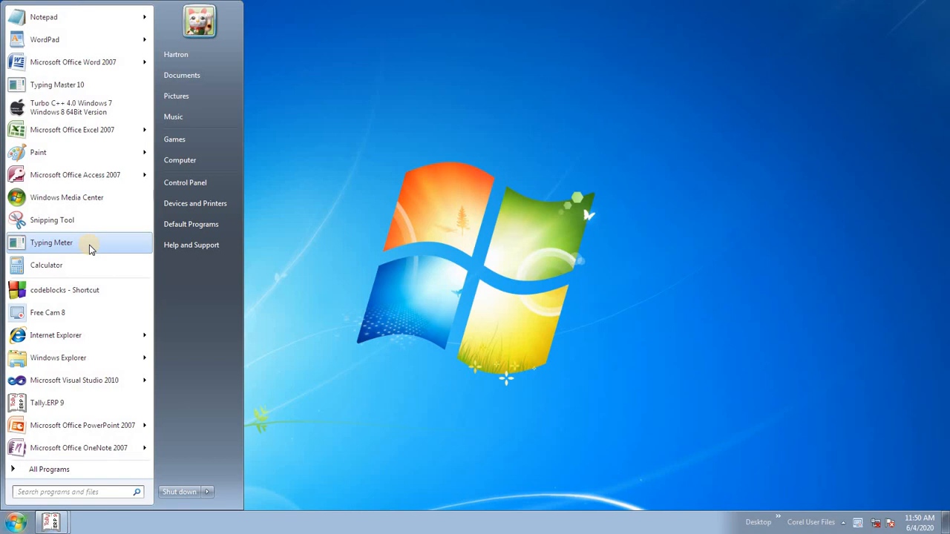
- Open Notepad in a maximized window and write the lines "godown" and "inventory", separated by a blank line
left_click(46, 18)
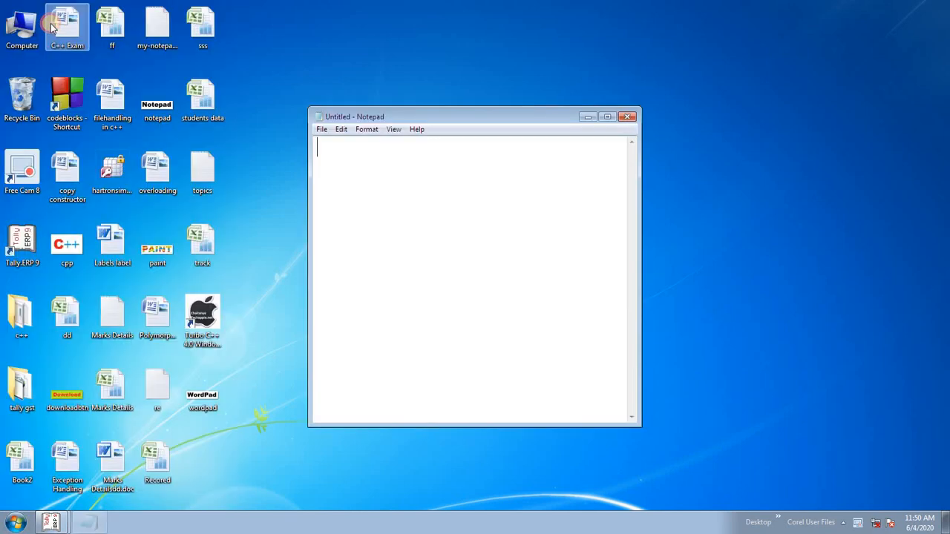
left_click(607, 118)
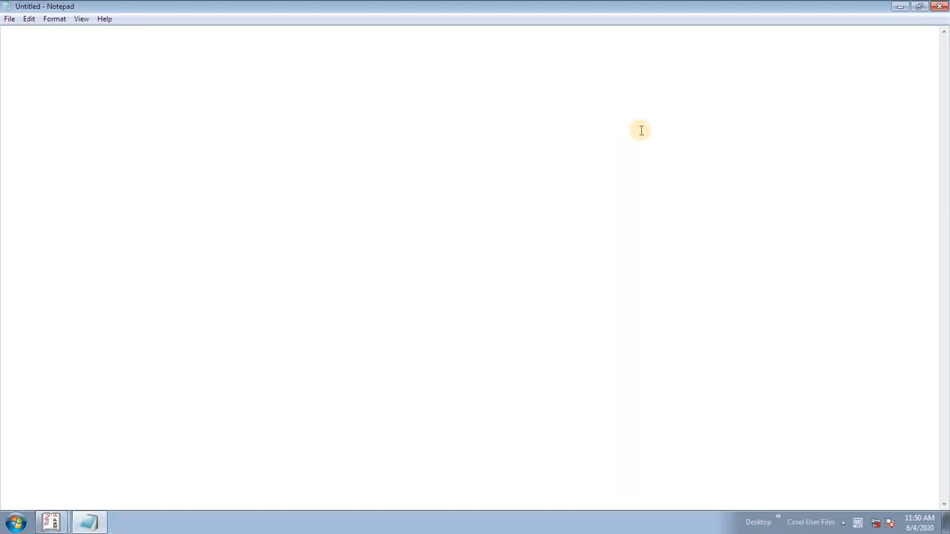
type("godown")
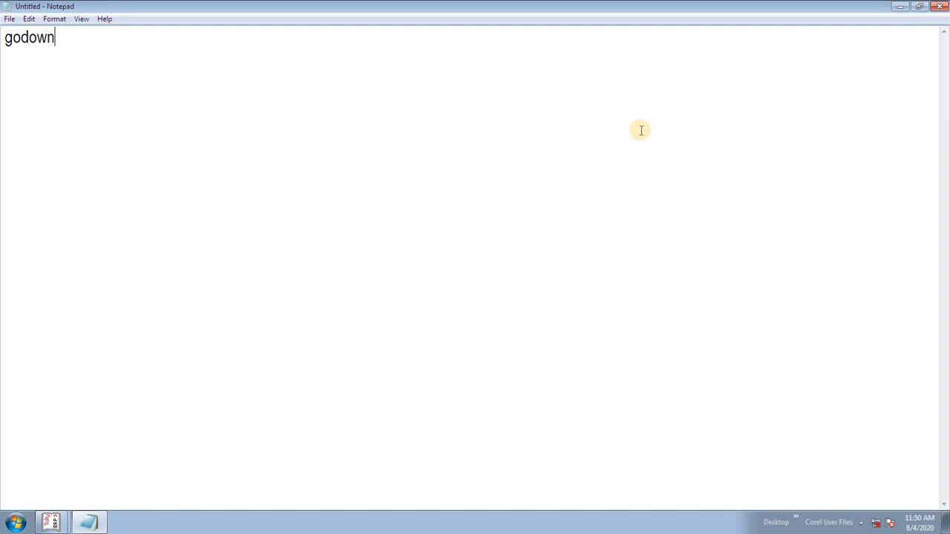
key("Return")
key("Return")
type("inventory")
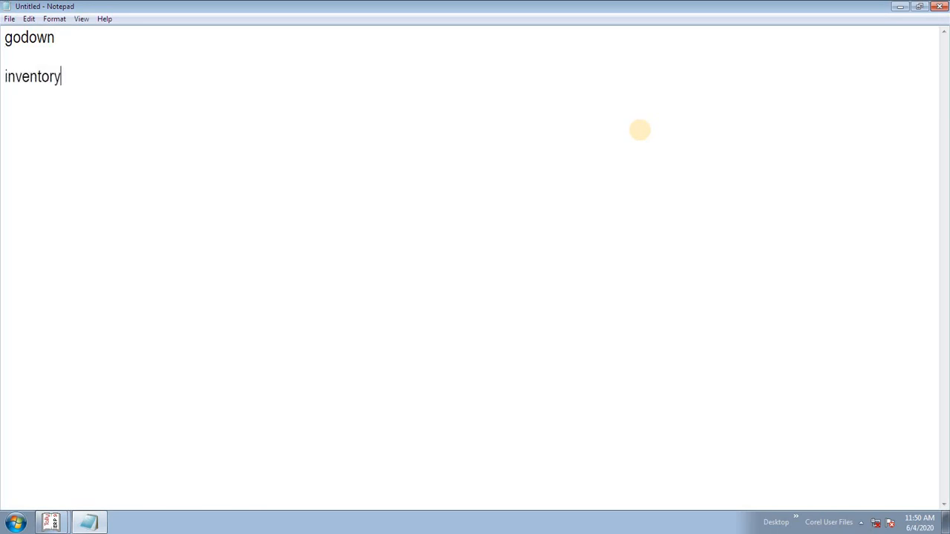
- Add the notes "apply = F11 > F2" and "maintain multiple godown (location)" with "yes" set apart on the same line
key("Return")
type("apply = F11 > ")
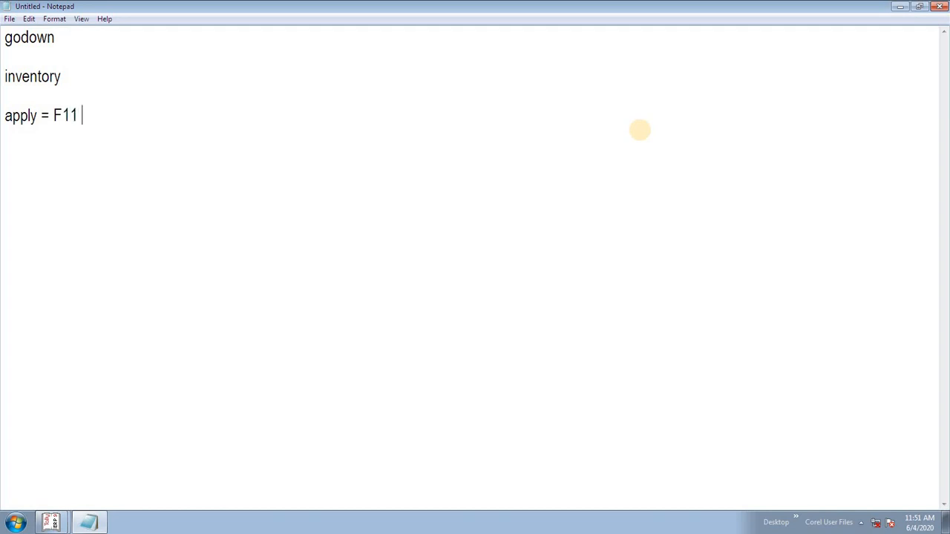
type("F2  ")
type("maintain ")
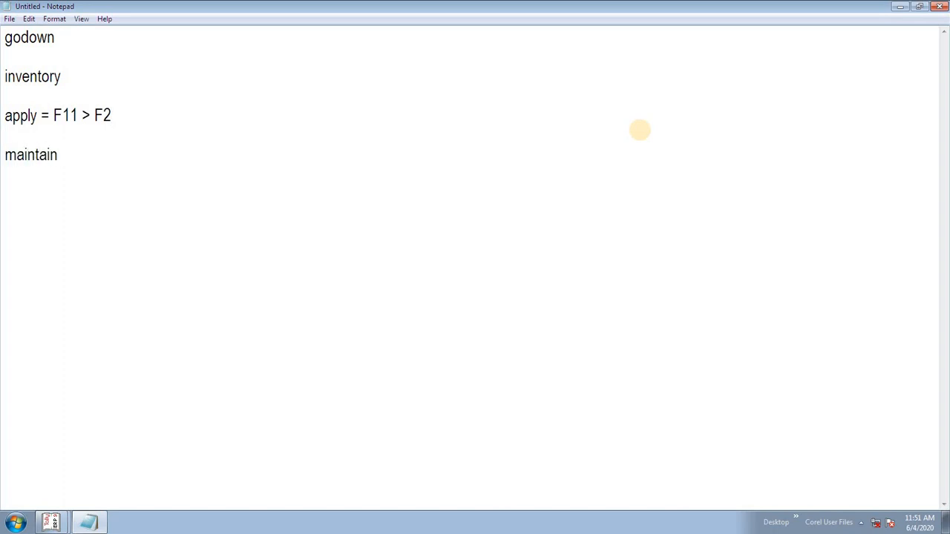
type("multiple godown")
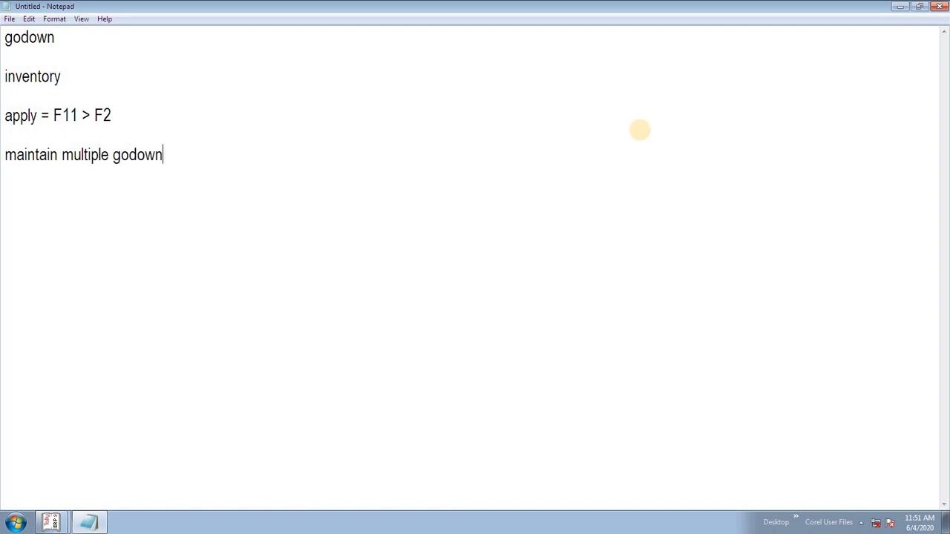
type(" (location)")
key("Tab")
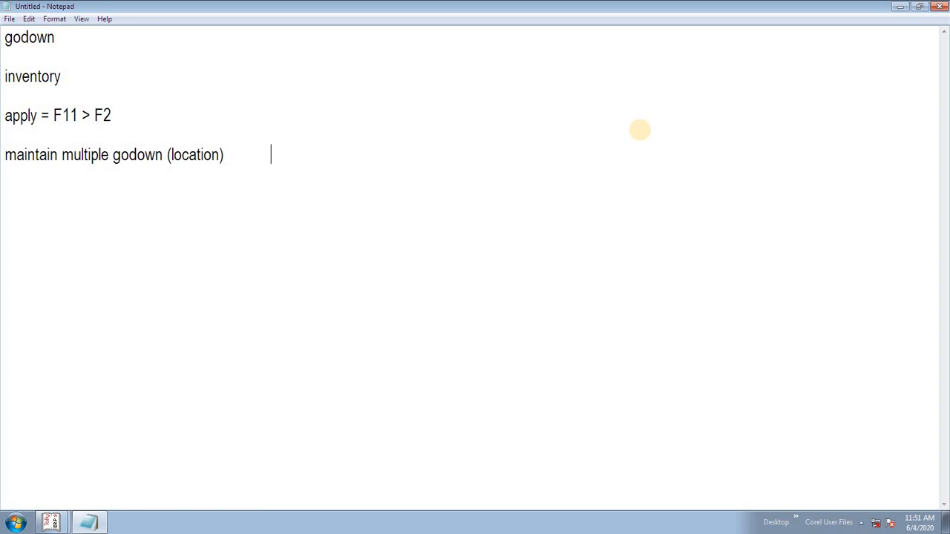
type("yes")
- Add a line below the notes with "consumption" and "production" spaced apart as two column headings
key("Return")
key("Return")
type("consumb")
key("BackSpace")
type("ption")
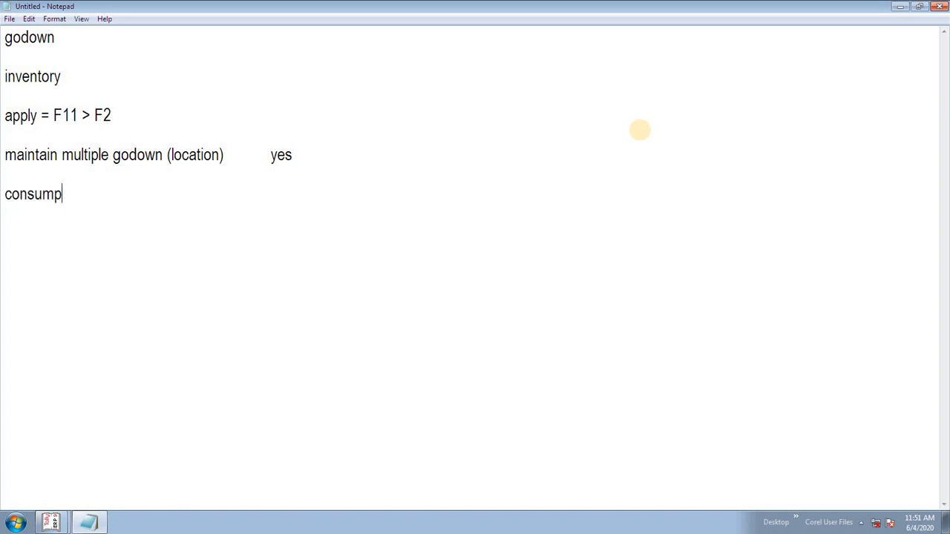
key("Tab")
key("Tab")
type("production")
key("Return")
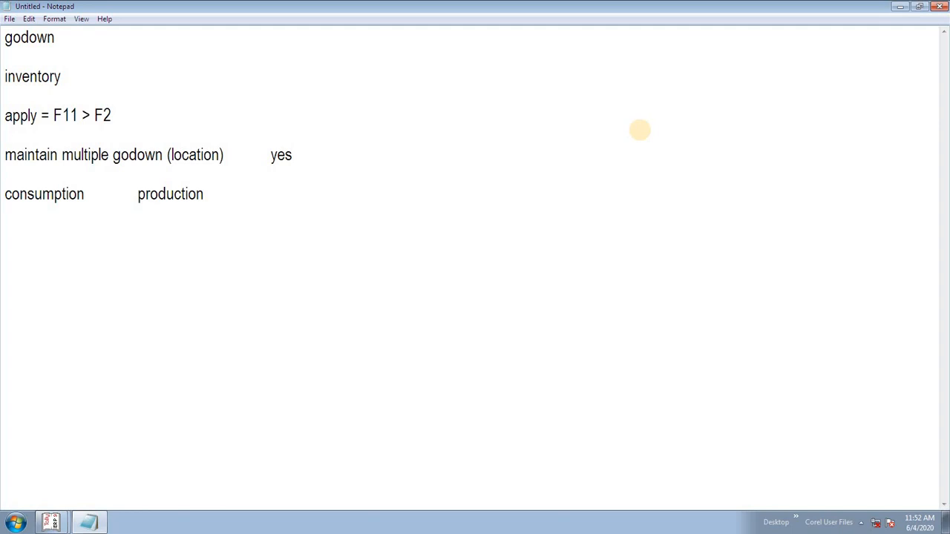
- Add a "Main location" line with "hisar" beside it, below the consumption and production headings
key("Return")
key("Return")
type("location")
key("Tab")
type("hisar")
key("Return")
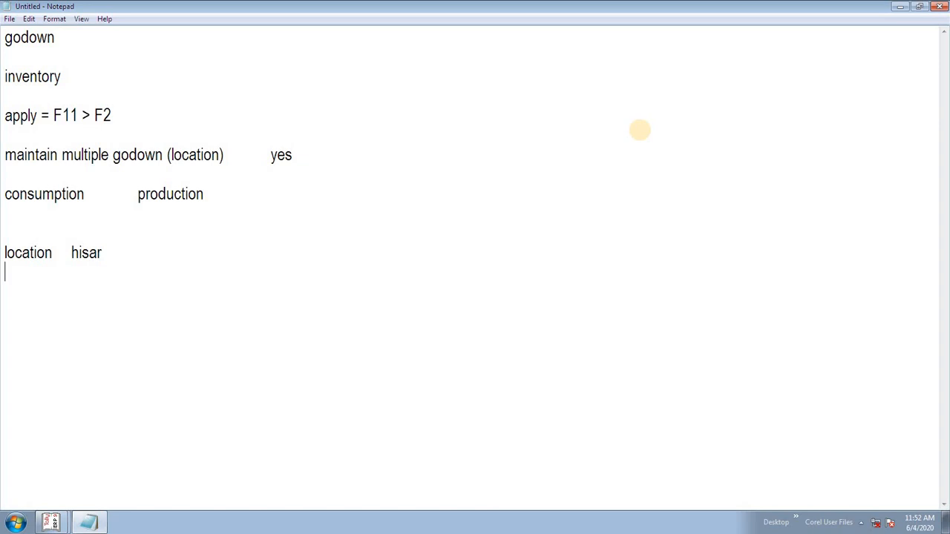
type("Main")
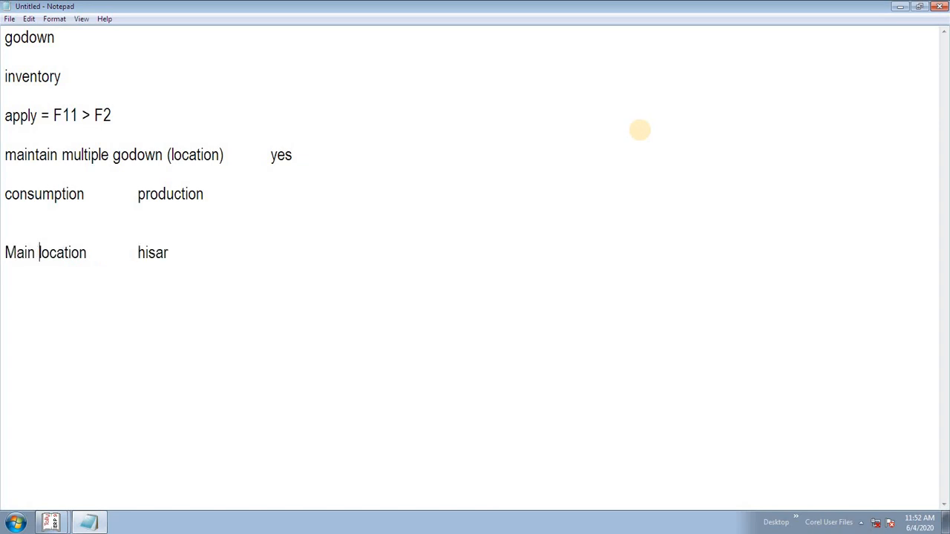
- List "sirsa", "bhiwani" and "hansi" on separate lines under the main location
key("Down")
type("sirsa")
key("Return")
type("bhiwani")
key("Return")
type("hansi")
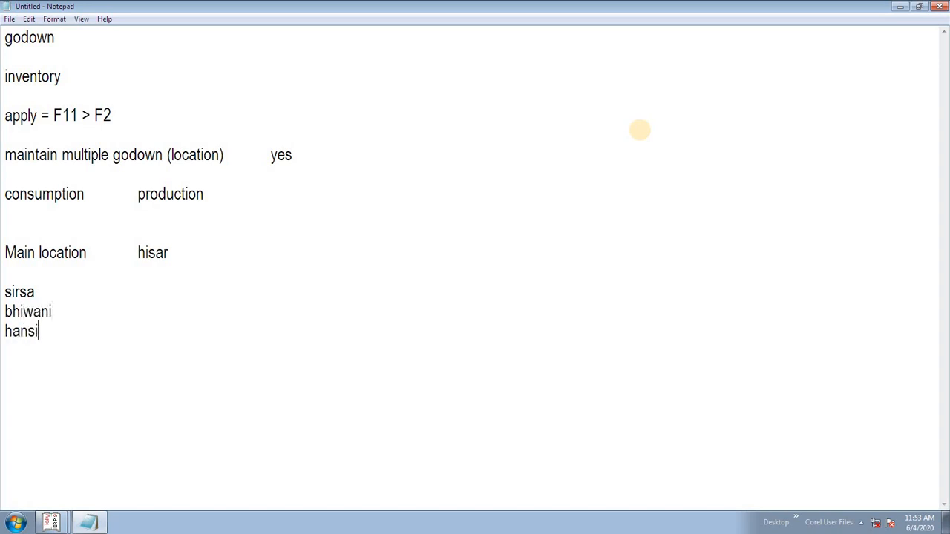
key("Return")
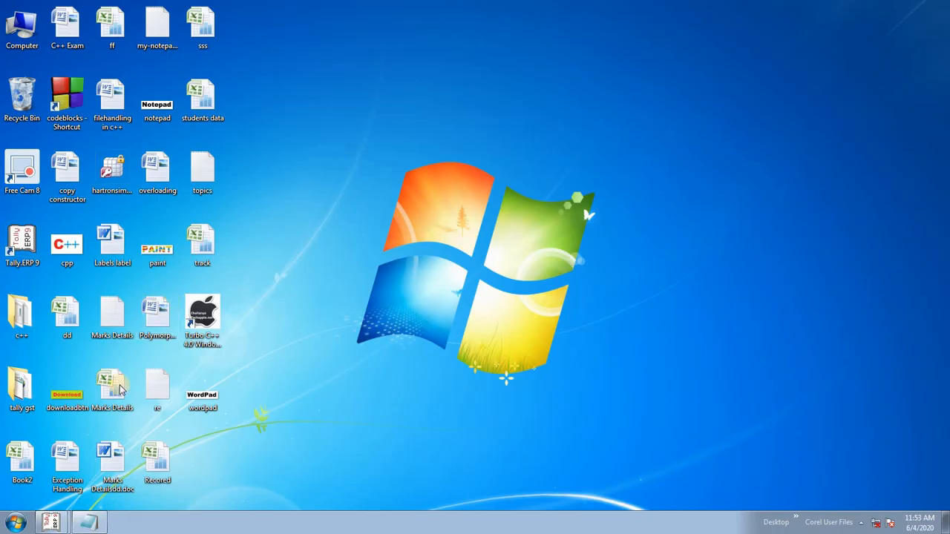
- Switch to Tally.ERP 9 and shut the open company Maintain Stock Category
mouse_move(49, 523)
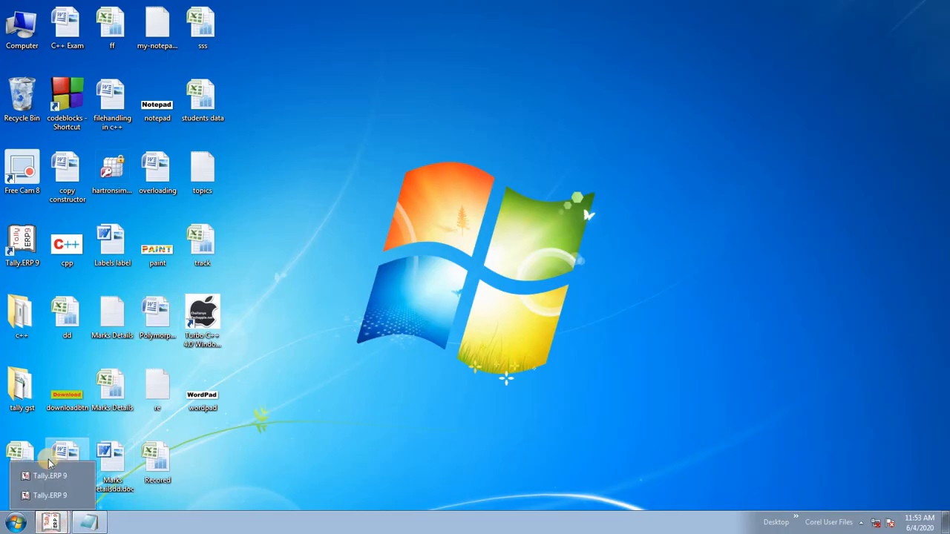
left_click(46, 452)
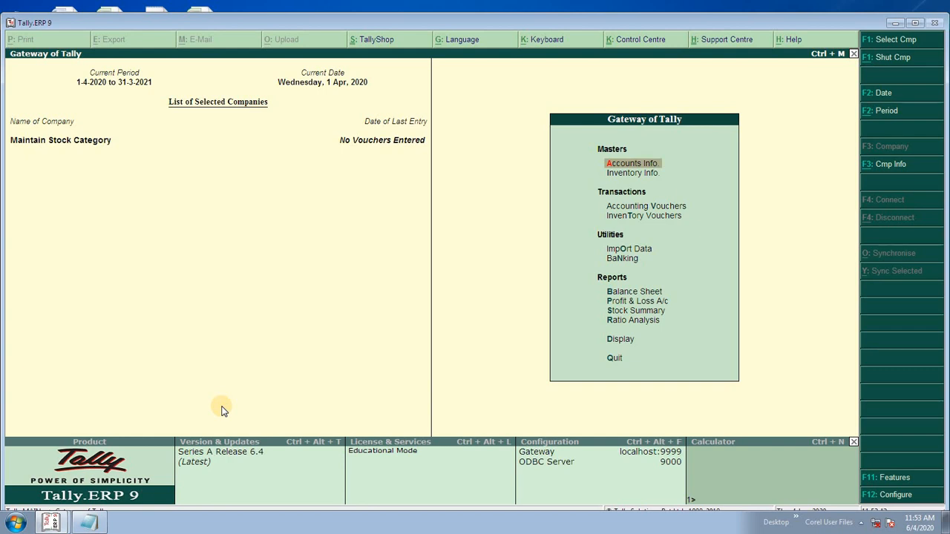
key("alt+F1")
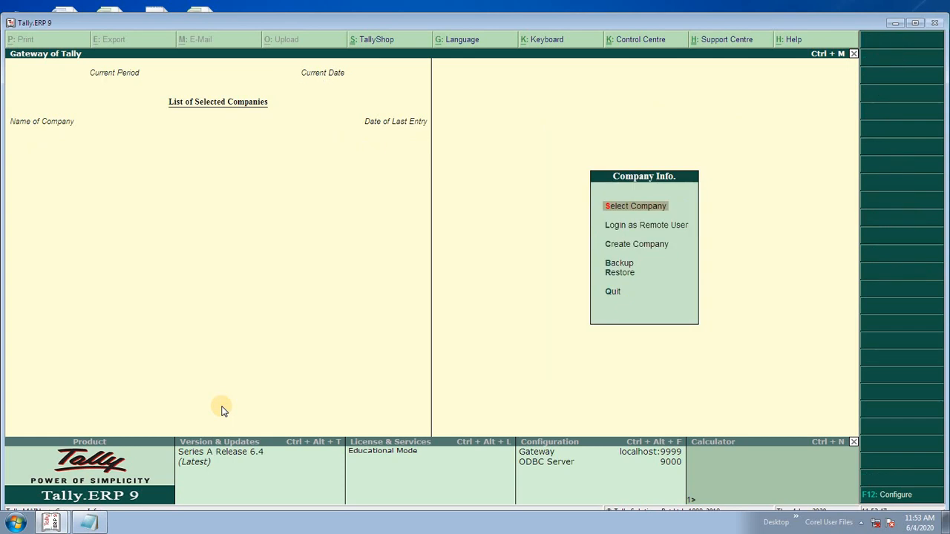
- Start creating a company named "Maintain Multiple Godown", keeping the same mailing name and leaving the address empty
key("Down")
key("Down")
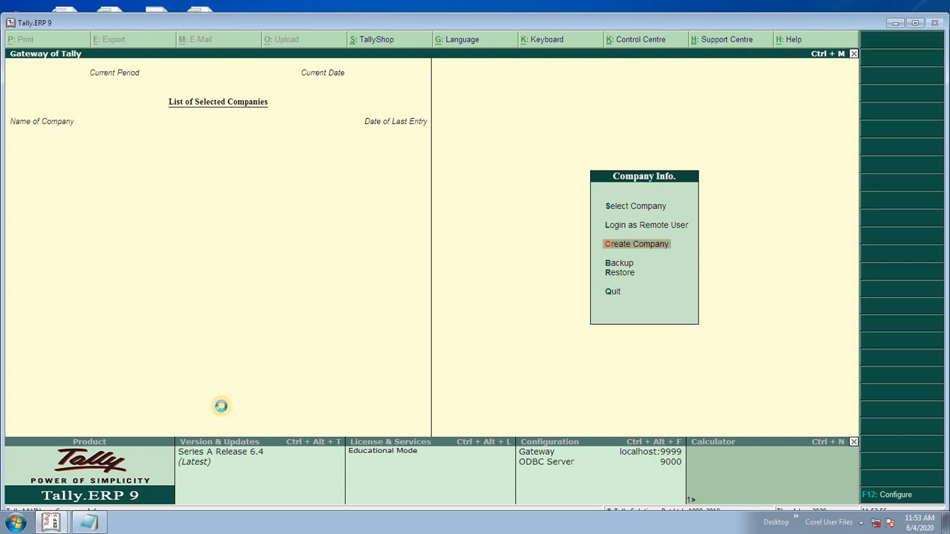
type("Mainta")
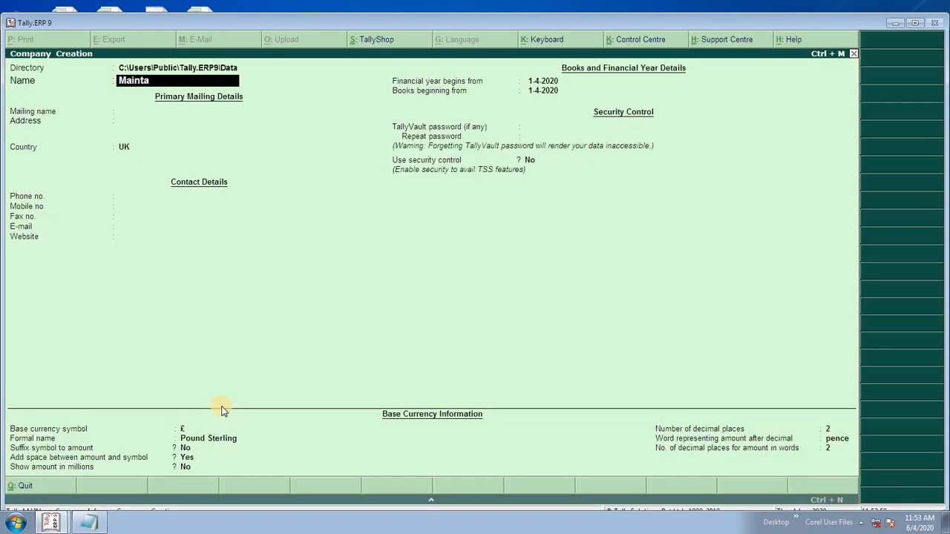
type("in Multiple Godown")
key("Return")
key("Return")
key("Return")
- Set the new company's country to India and its state to Haryana
type("I")
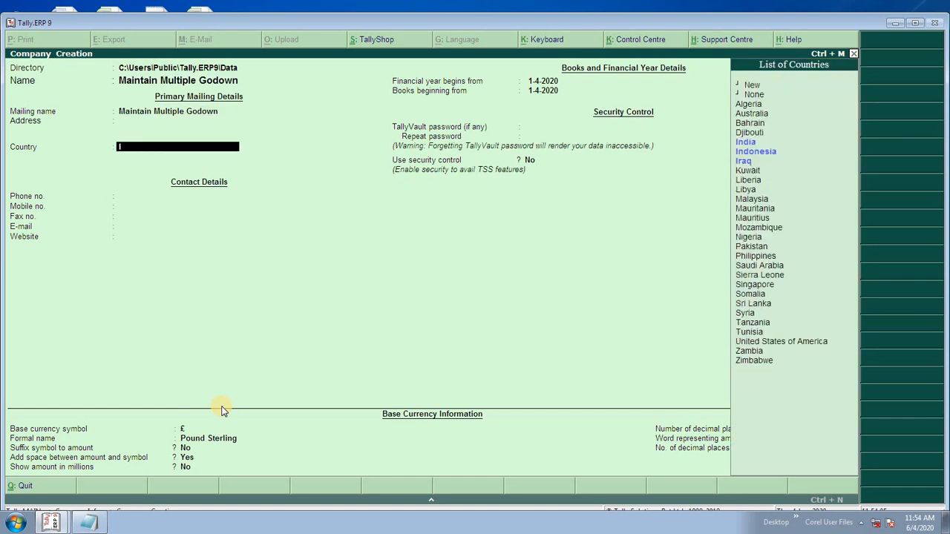
type("ndia")
key("Return")
type("Har")
key("Return")
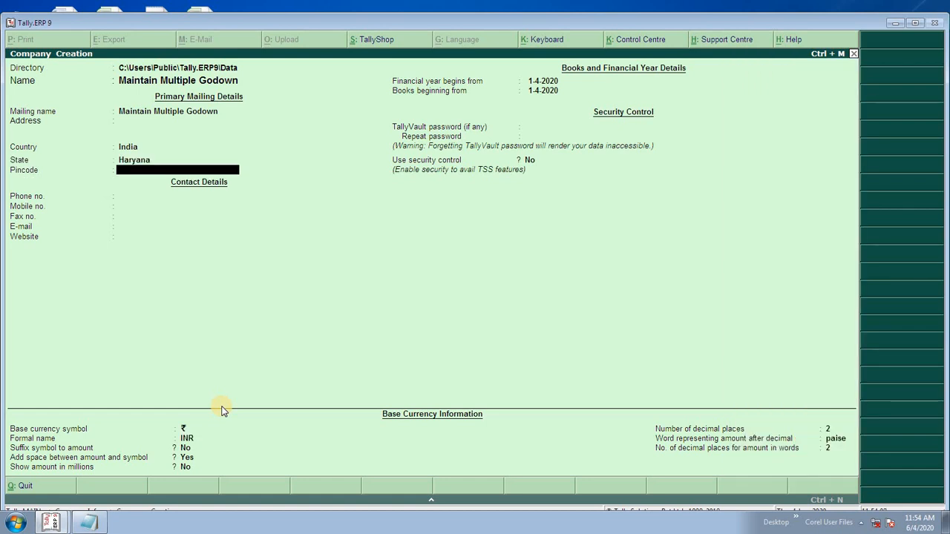
- Leave the contact fields empty, keep the default financial year, security and currency settings, and save the new company
key("Return")
key("Return")
key("Return")
key("Return")
key("Return")
key("Return")
key("Return")
key("Return")
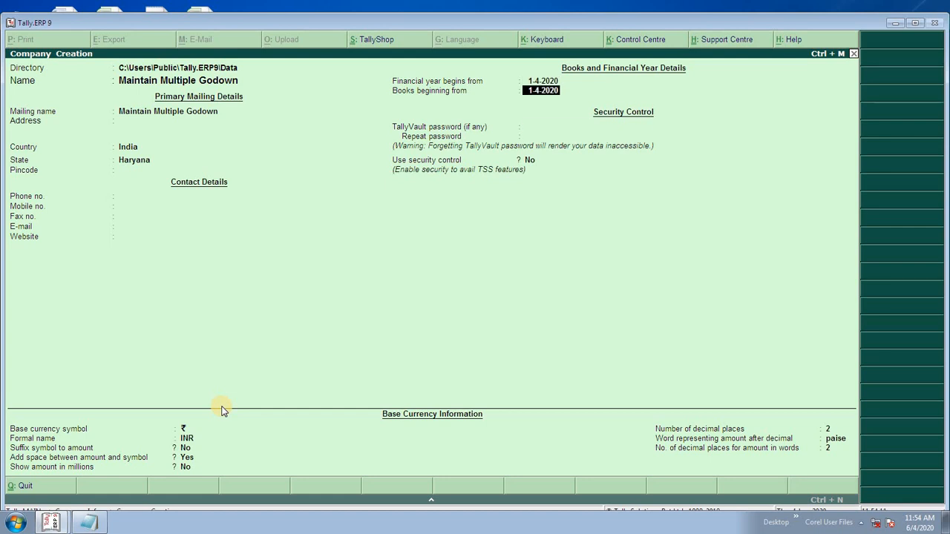
key("Return")
key("Return")
key("Return")
key("Return")
key("Return")
key("Return")
key("Return")
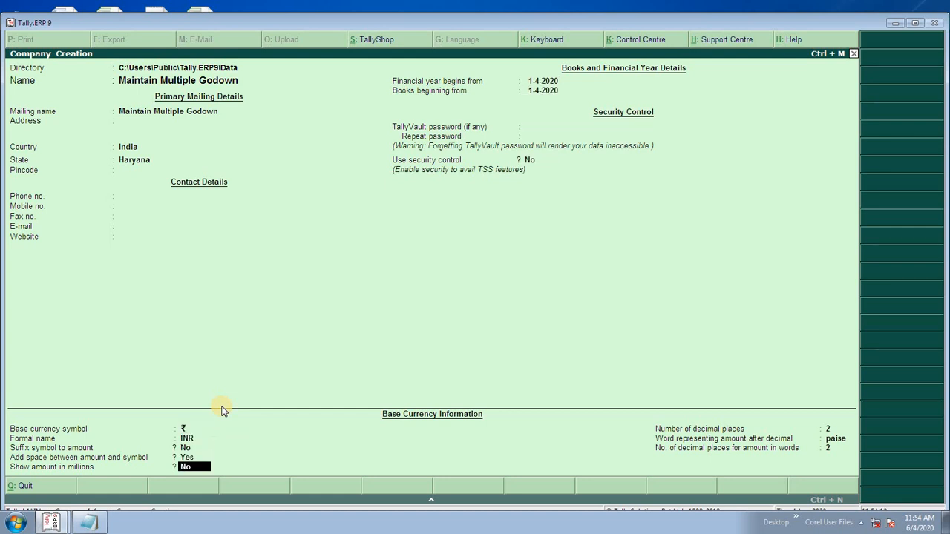
key("Return")
key("Return")
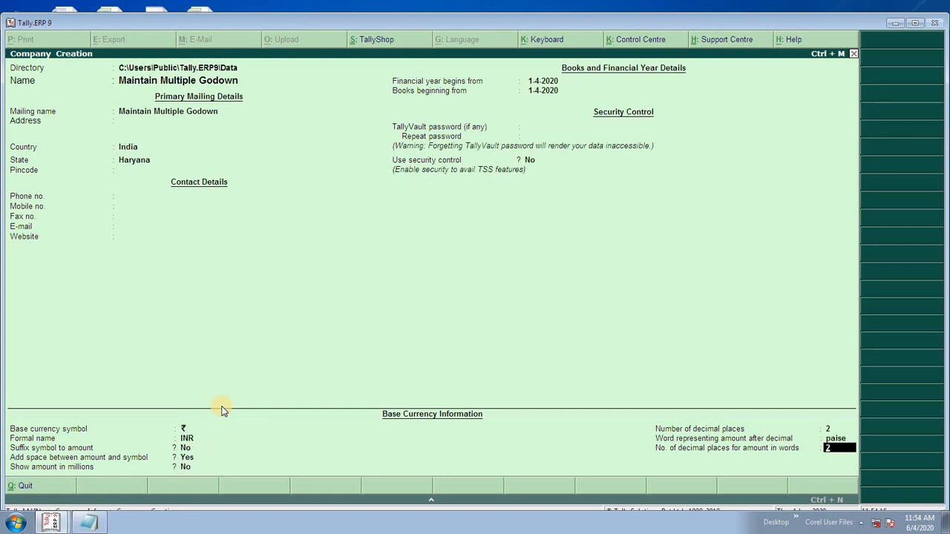
key("Return")
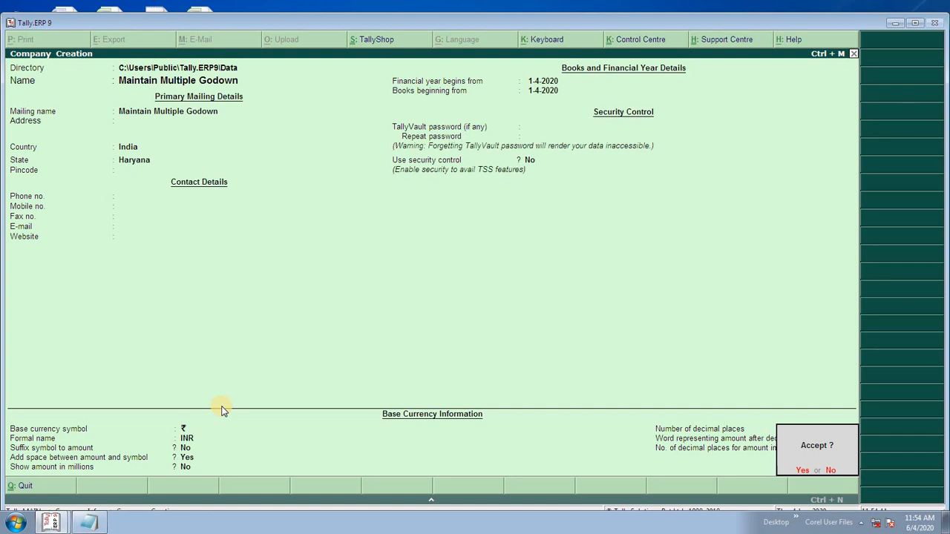
key("Return")
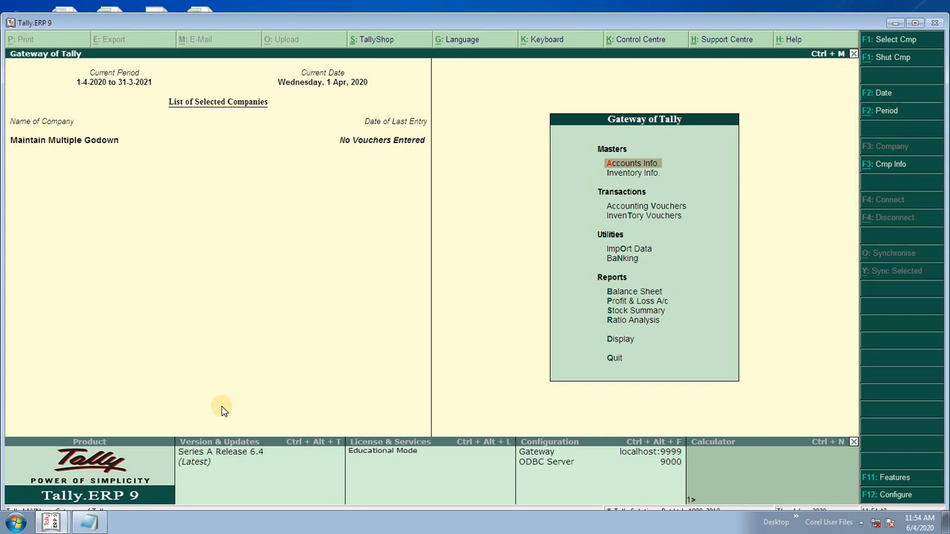
- Set "Maintain multiple Locations" to Yes in the company's inventory features
key("Down")
key("Down")
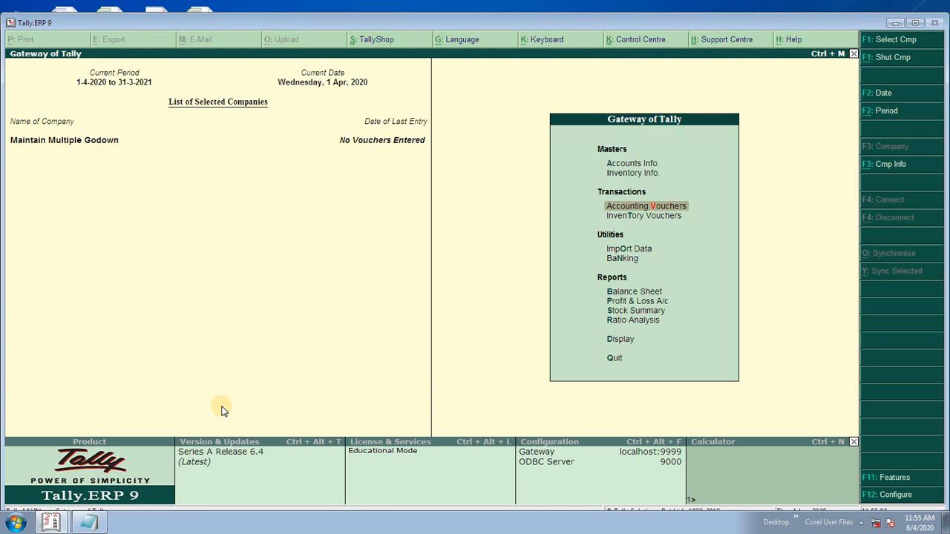
key("F11")
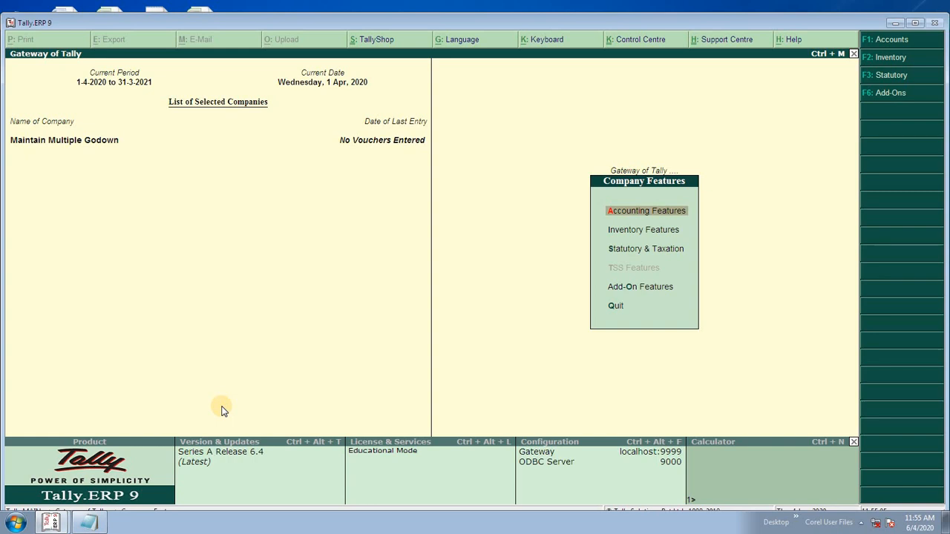
key("i")
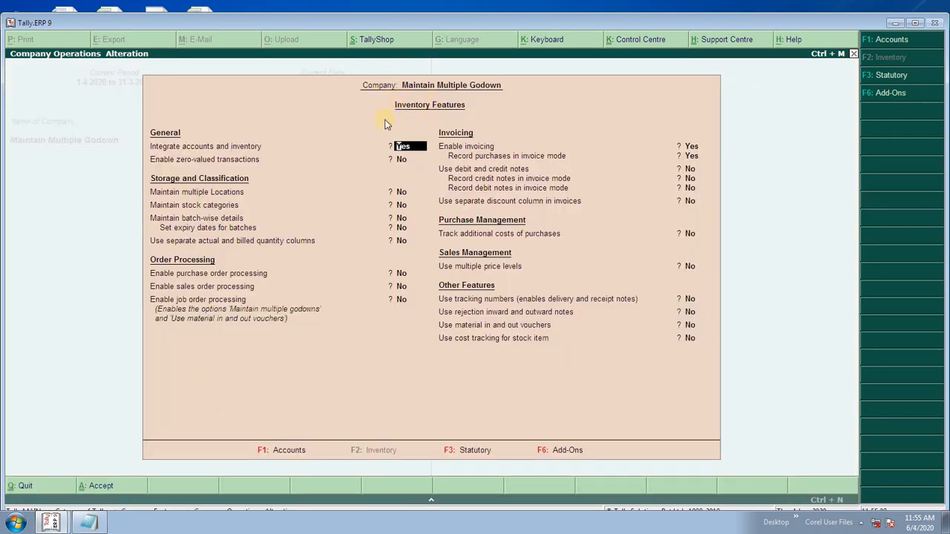
key("Return")
key("Return")
type("y")
key("Return")
key("Return")
key("Return")
key("Return")
key("Return")
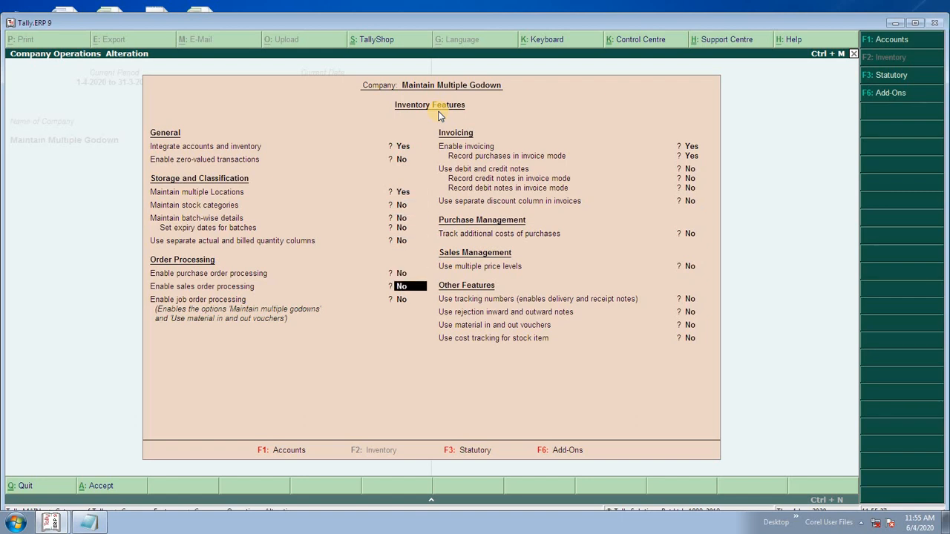
- Keep the remaining order processing, invoicing and other inventory options, accept the features and return to the Gateway of Tally
key("Return")
key("Return")
key("Return")
key("Return")
key("Return")
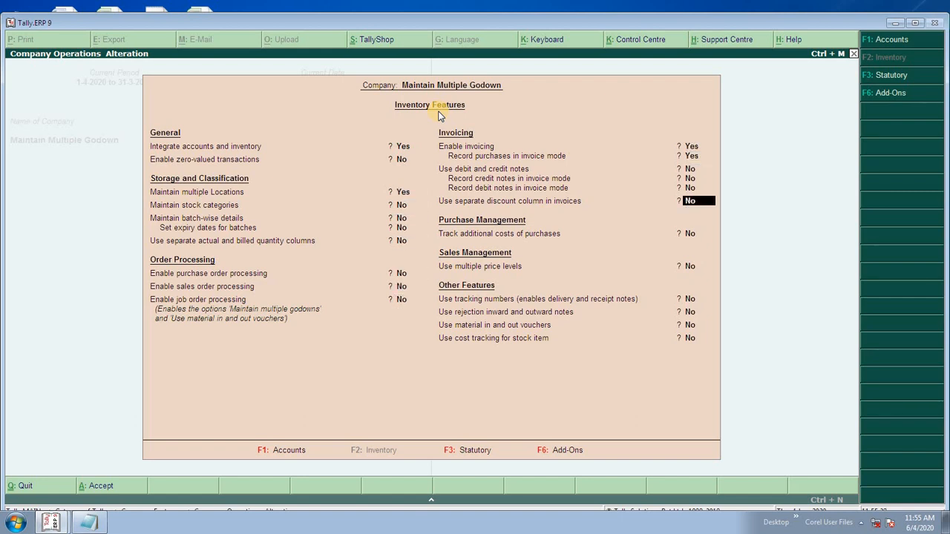
key("Return")
key("Return")
key("Return")
key("Return")
key("Return")
key("Return")
key("Return")
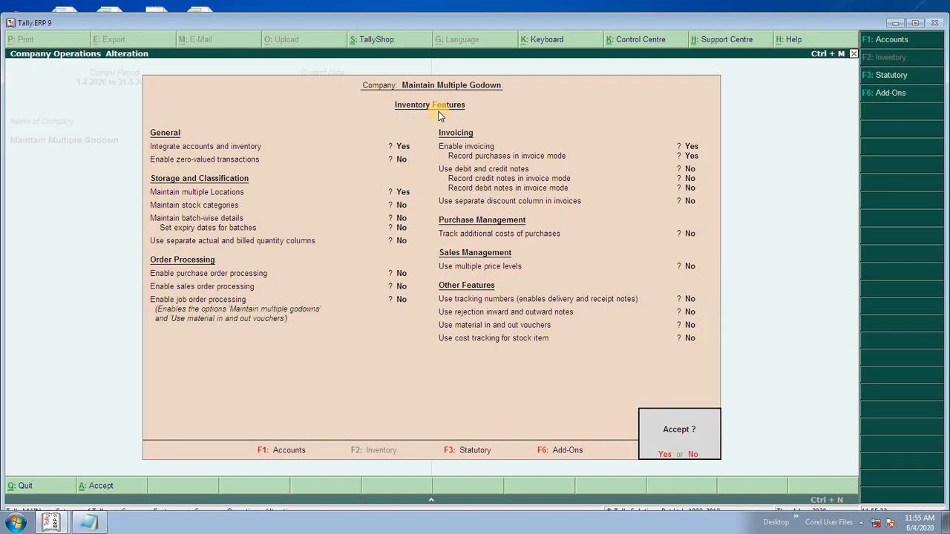
key("Return")
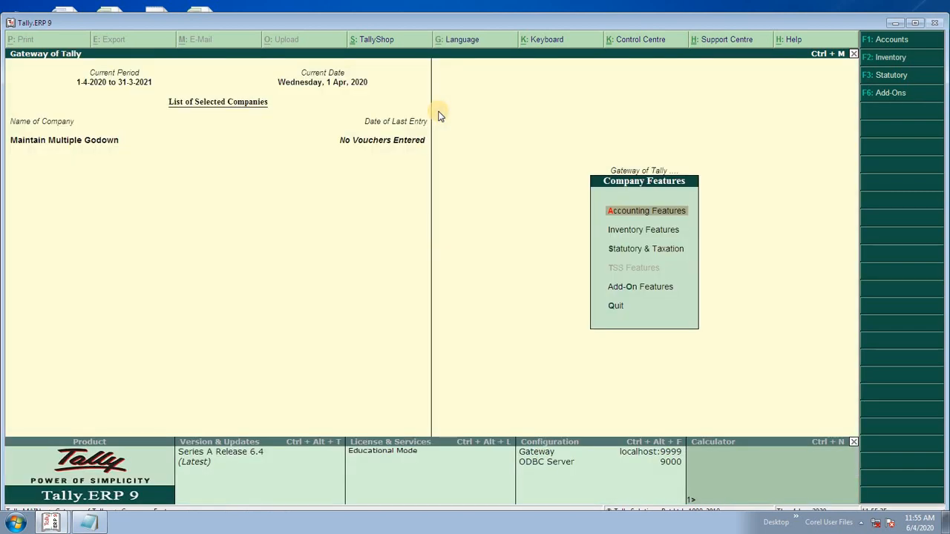
key("Escape")
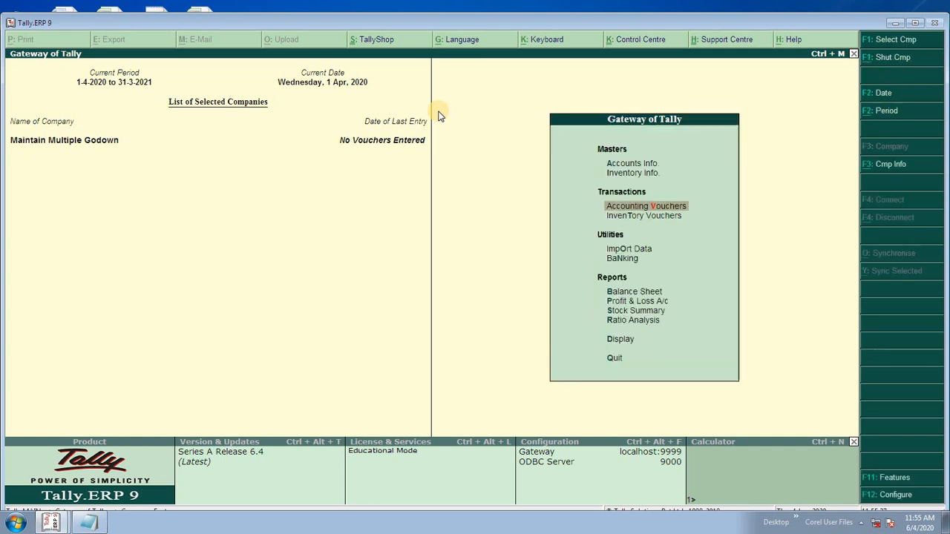
- Open the form for creating a single location from the company's inventory masters
key("Up")
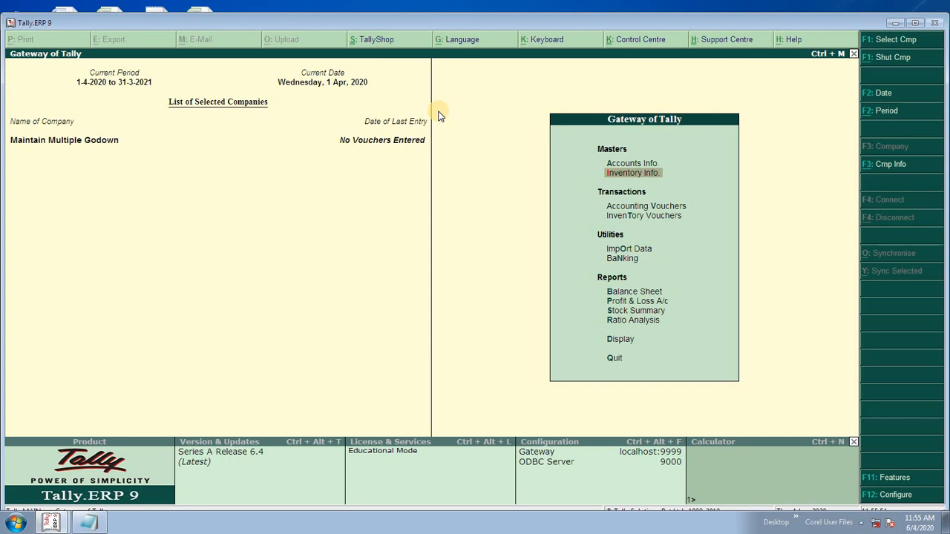
key("Return")
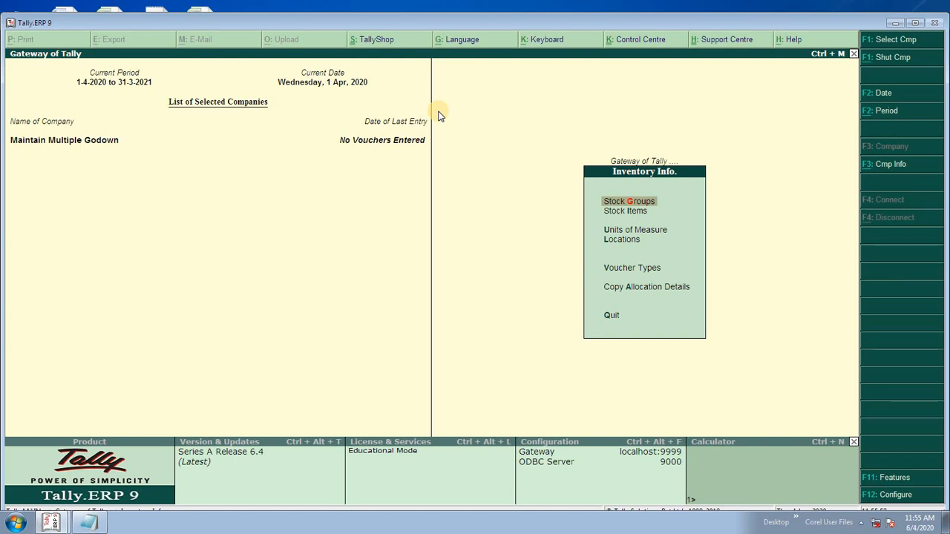
key("Down")
key("Down")
key("Down")
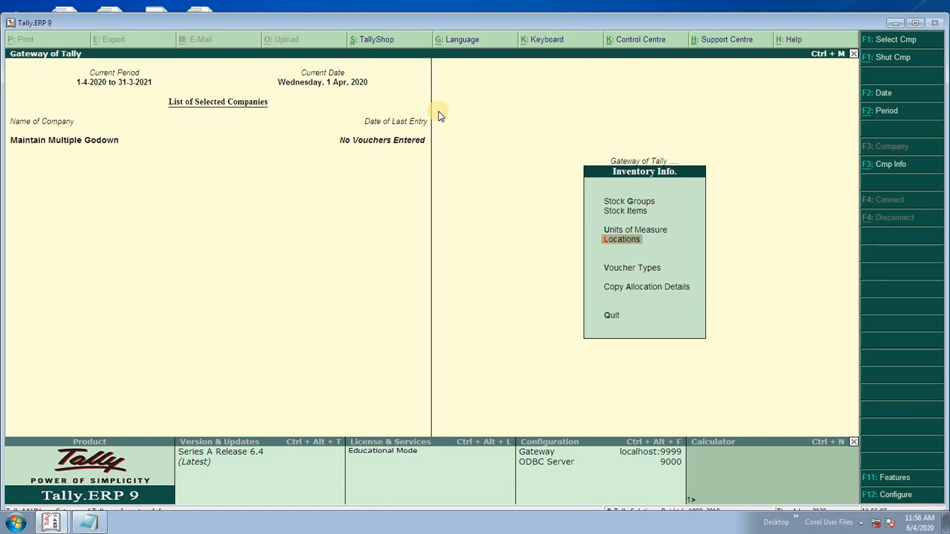
key("Return")
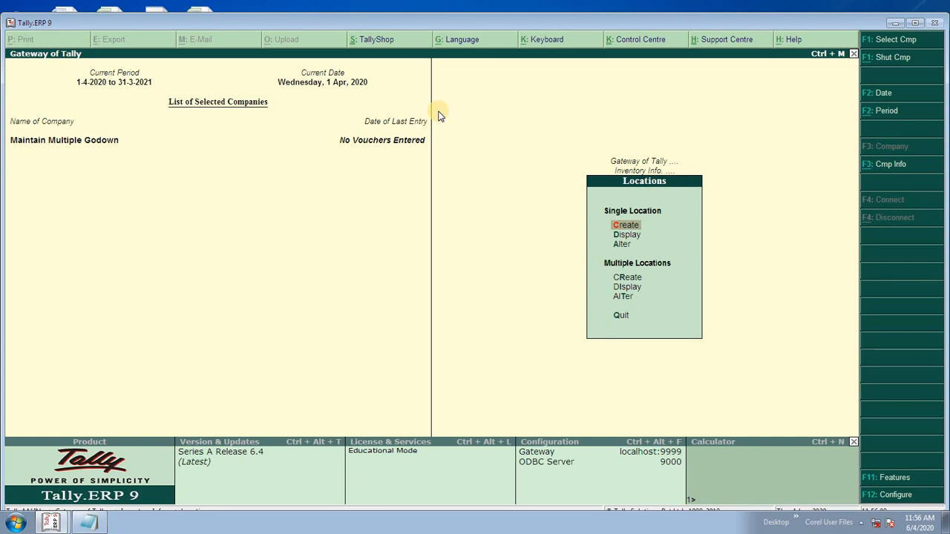
key("Return")
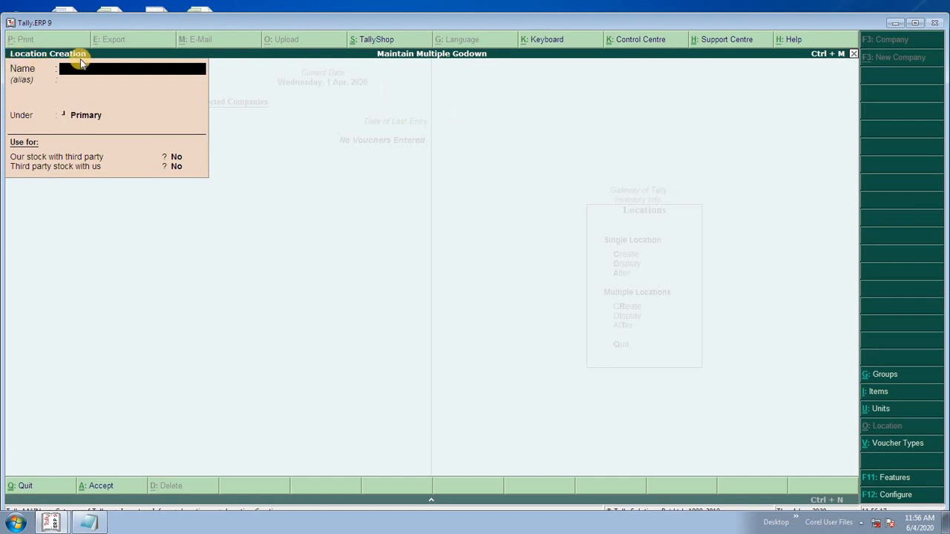
- Define a location named Hisar under Primary, keeping both third-party stock options at No
type("Hisa")
key("Return")
key("Return")
key("Return")
key("Return")
key("Return")
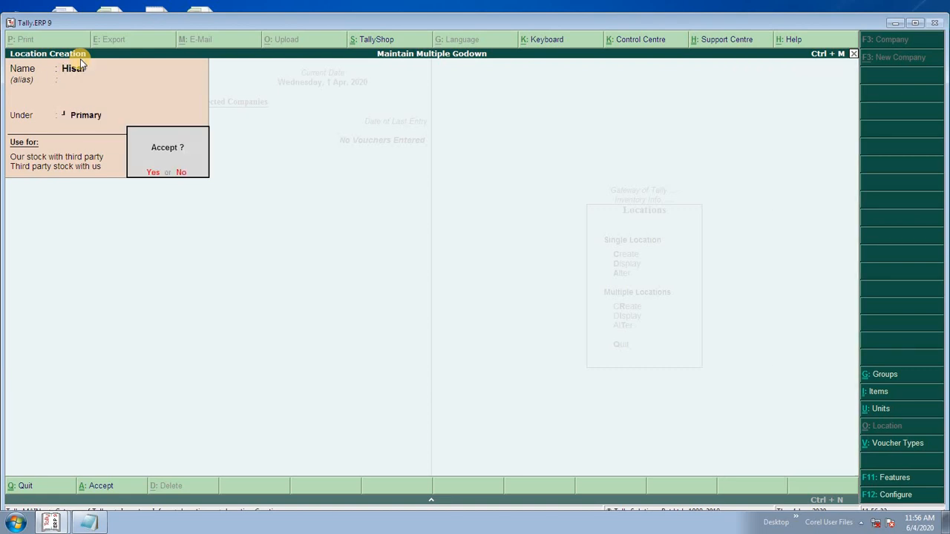
- Accept the Hisar location and define a location named Sirsa under Primary with both third-party stock options at No
type("ySirs")
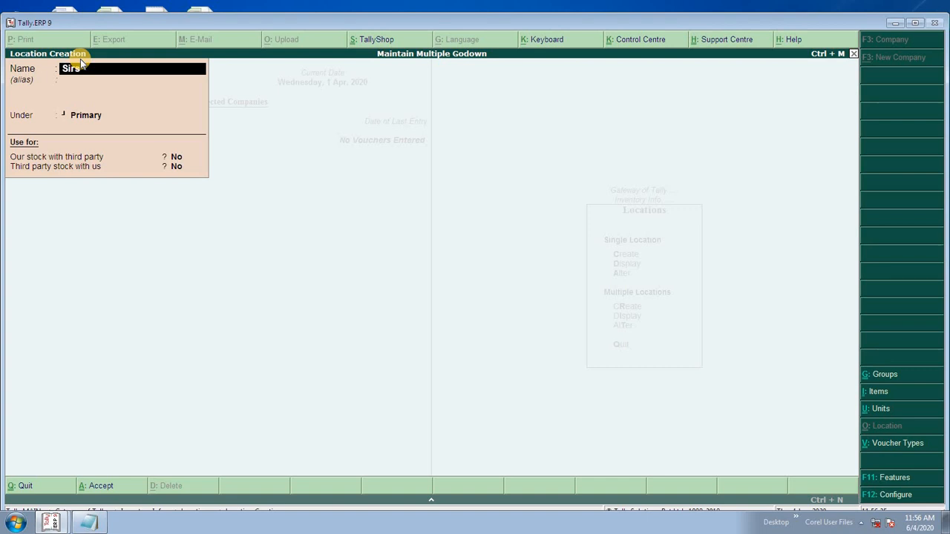
type("a")
key("Return")
key("Return")
key("Return")
key("Return")
key("Return")
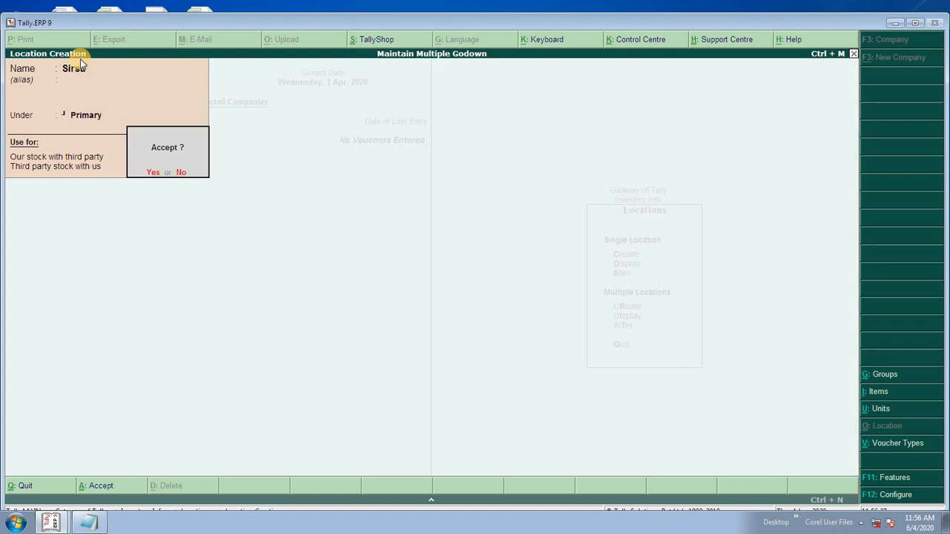
- Accept the Sirsa location and define a location named Bhiwani under Primary with both third-party stock options at No
type("yBh")
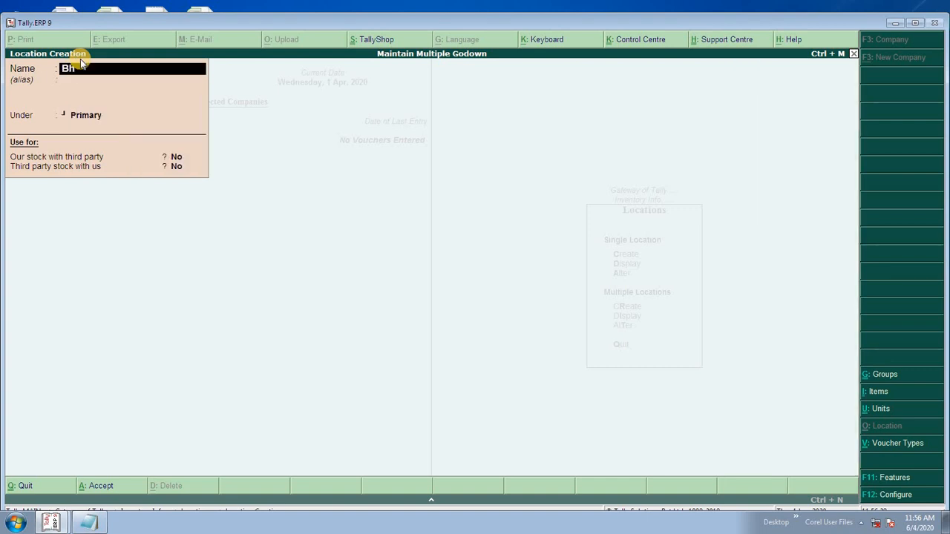
type("iwani")
key("Return")
key("Return")
key("Return")
key("Return")
key("Return")
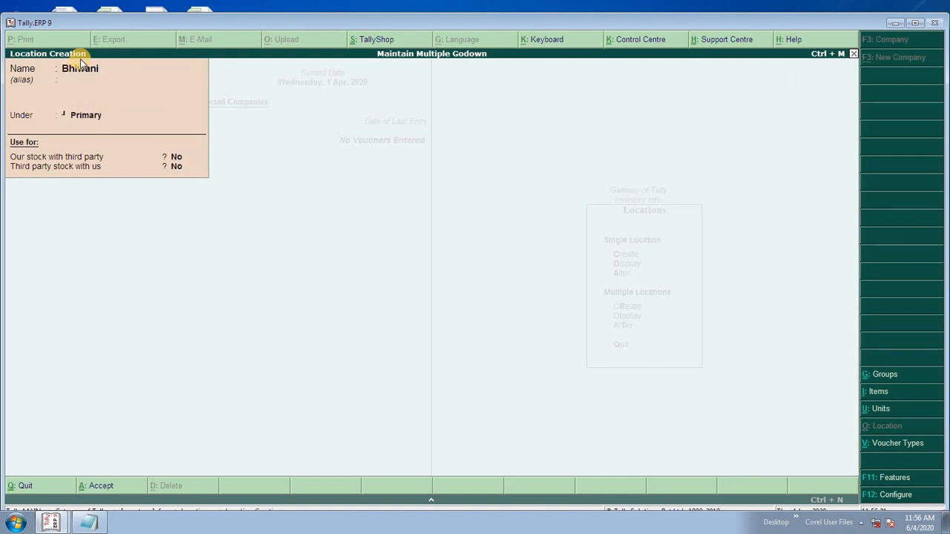
- Accept the Bhiwani location and create a location named Hansi under Primary with the default third-party stock options
type("yHansi")
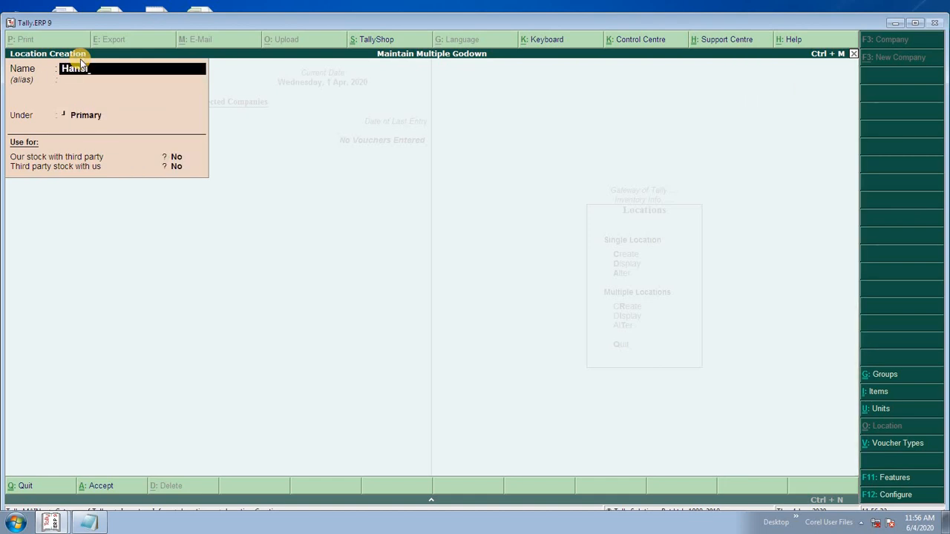
key("Return")
key("Return")
key("Return")
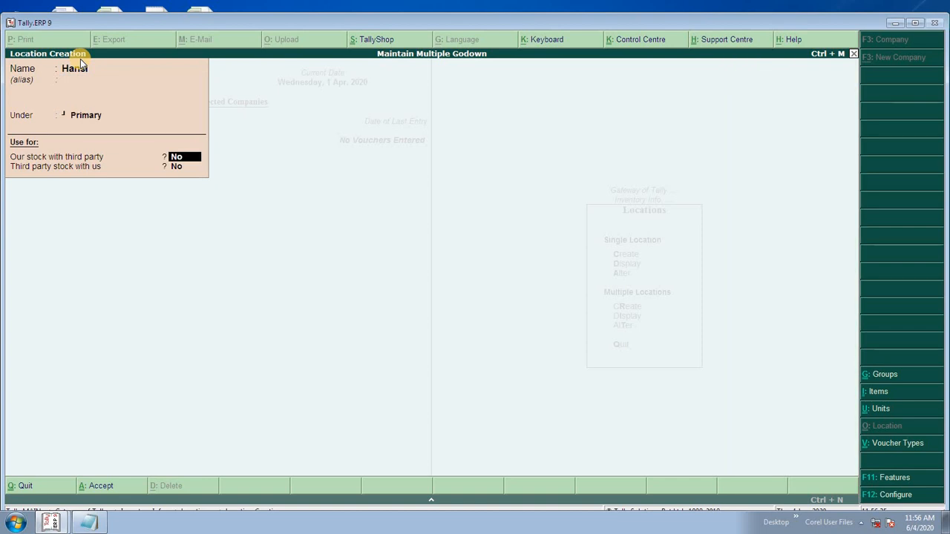
key("Return")
key("Return")
key("y")
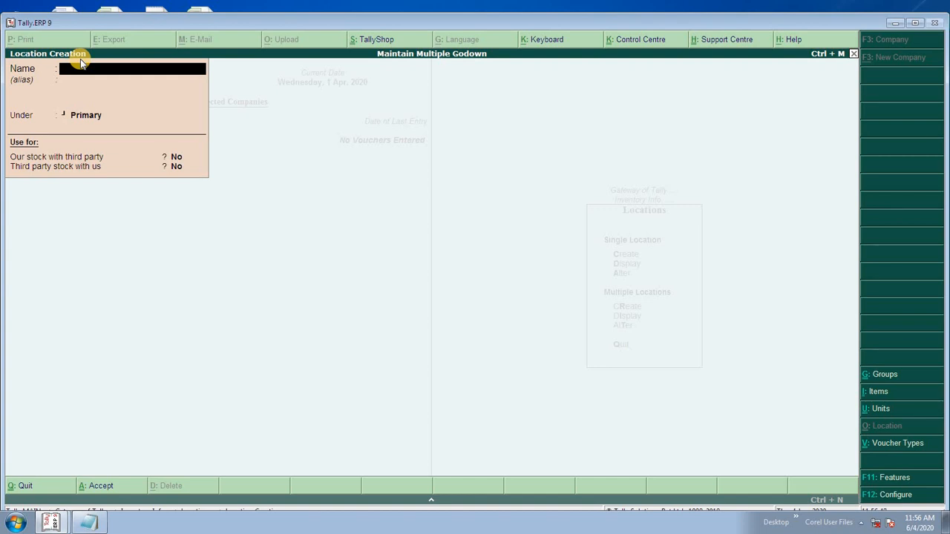
- Quit location creation and return to the inventory masters
key("Escape")
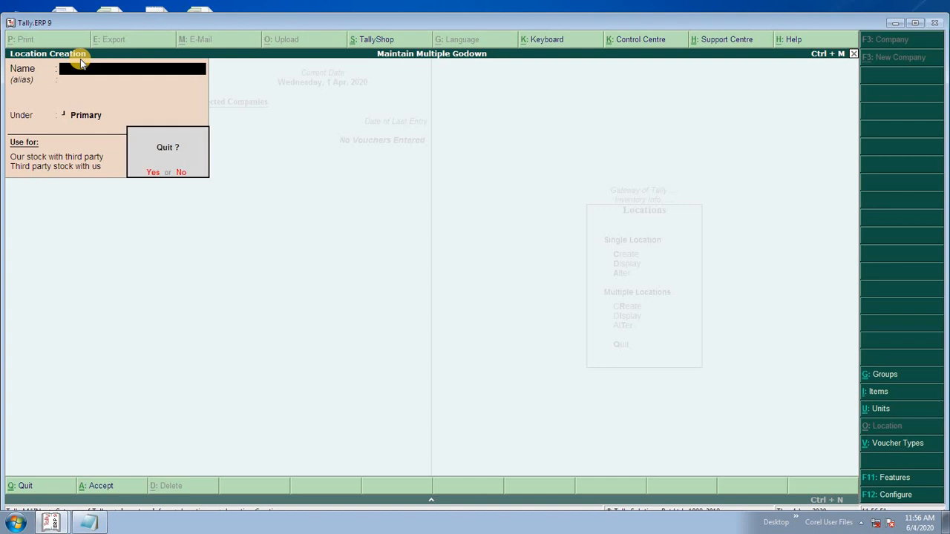
key("y")
key("Escape")
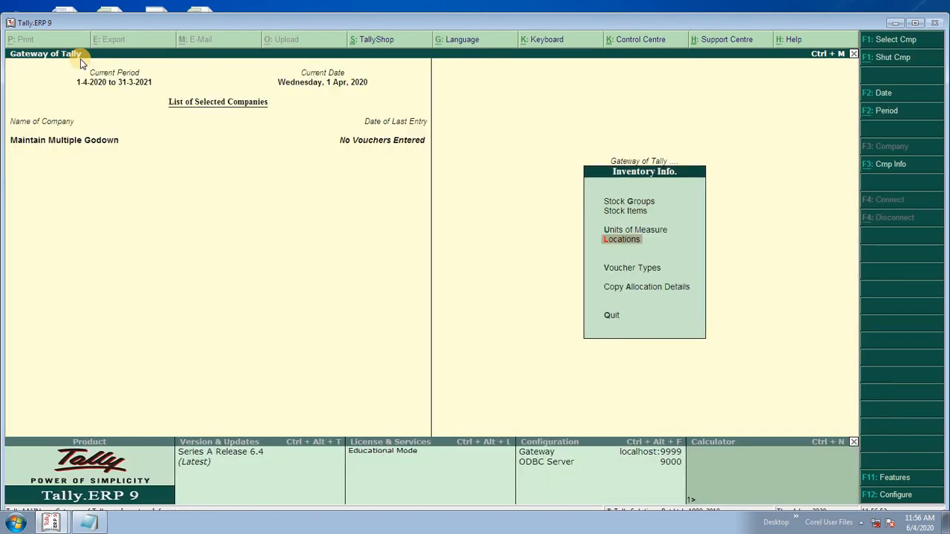
key("Up")
key("Up")
key("Up")
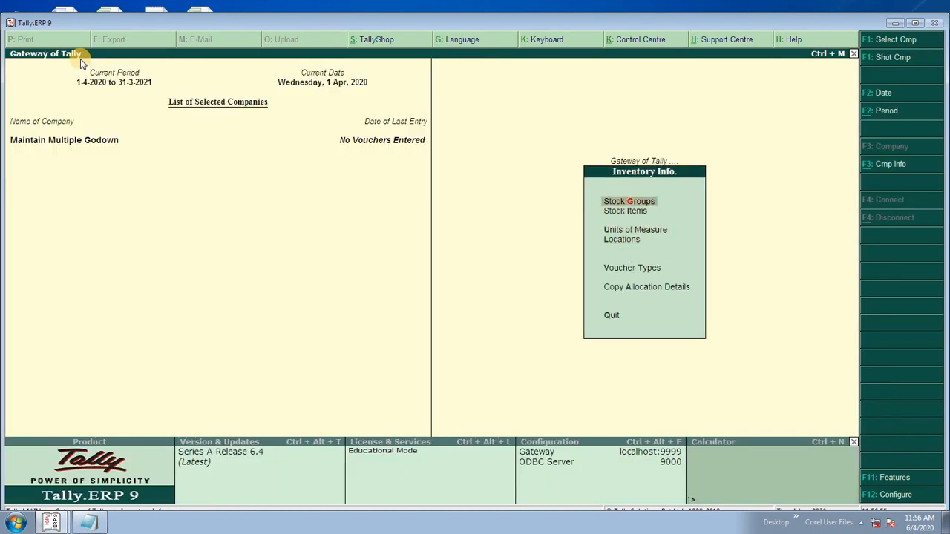
key("Down")
key("Down")
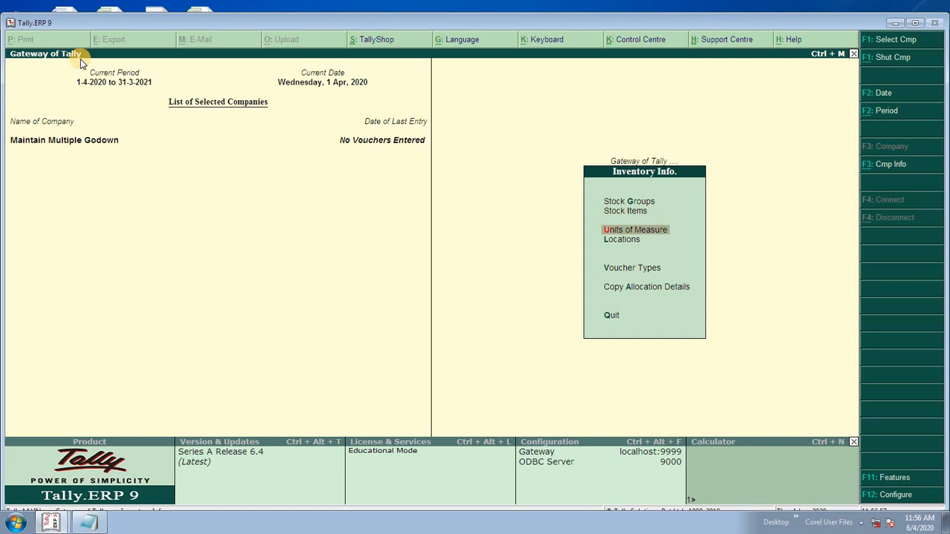
- Return to the Gateway of Tally and start a new purchase voucher among the accounting vouchers
key("Escape")
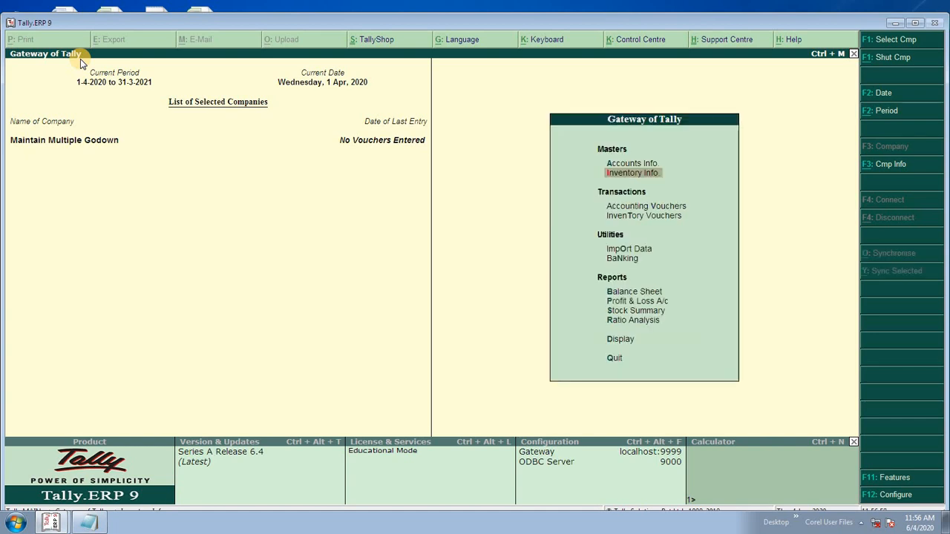
key("Down")
key("Down")
key("Up")
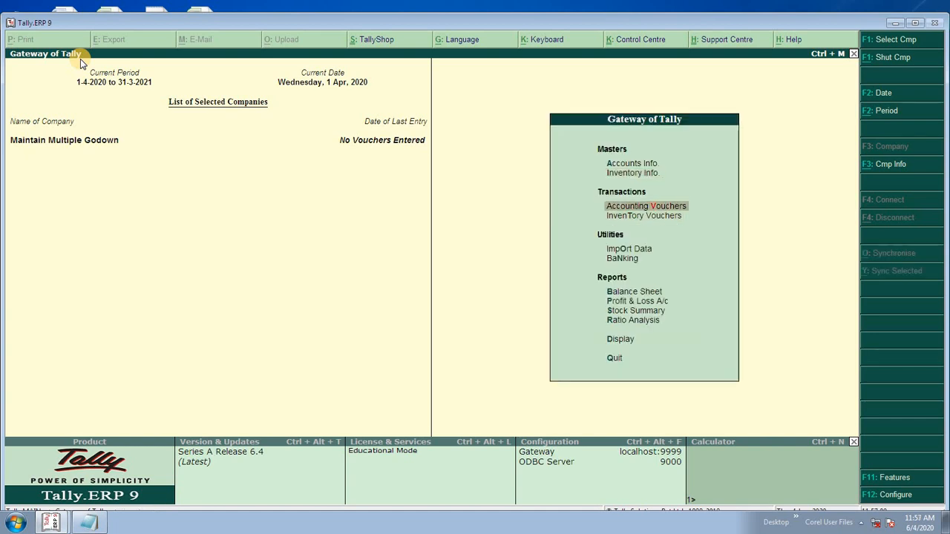
key("Return")
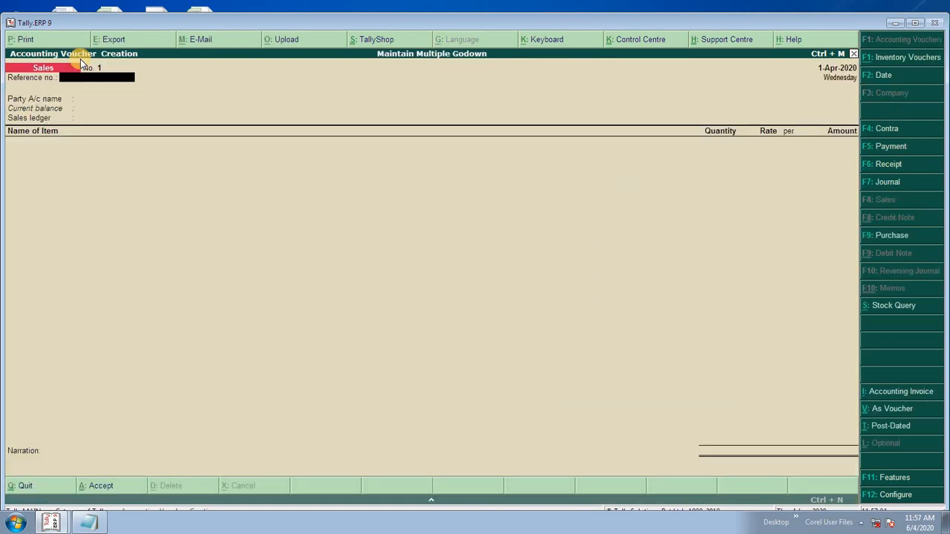
left_click(868, 236)
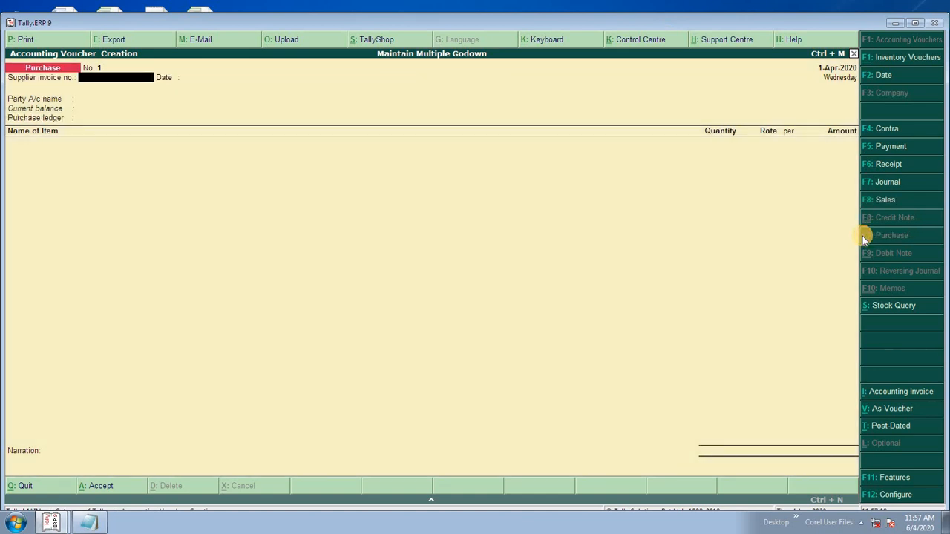
- Enter supplier invoice number 52 on the purchase voucher and keep its date as 1-Apr-2020
type("52")
key("Return")
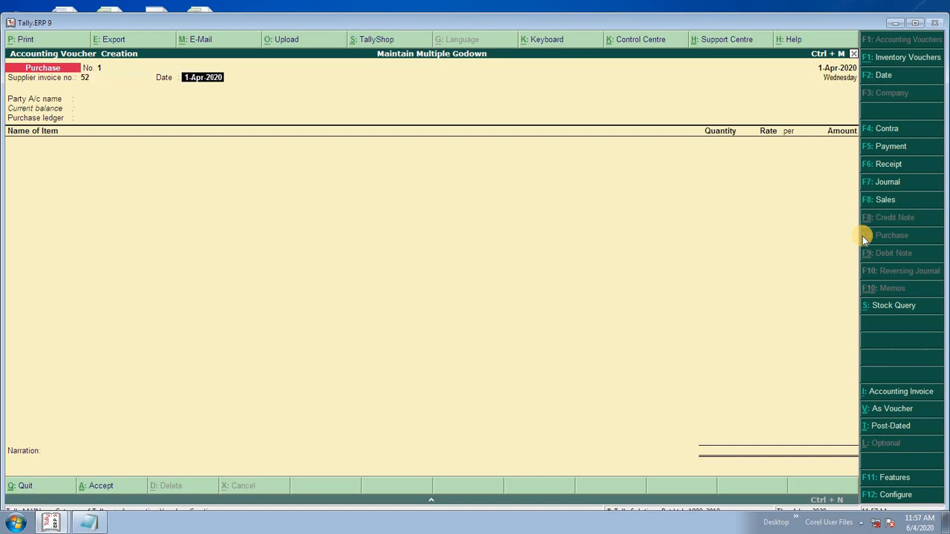
key("Return")
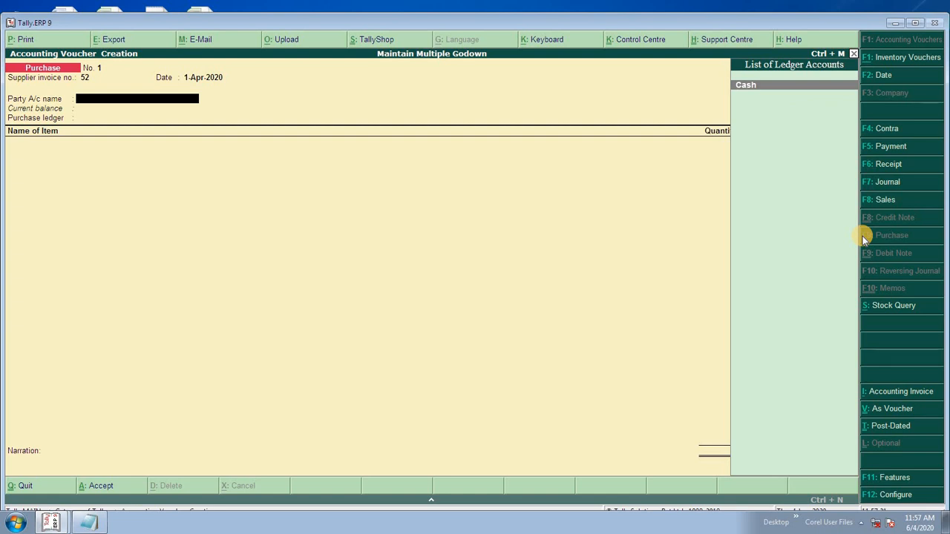
key("alt+c")
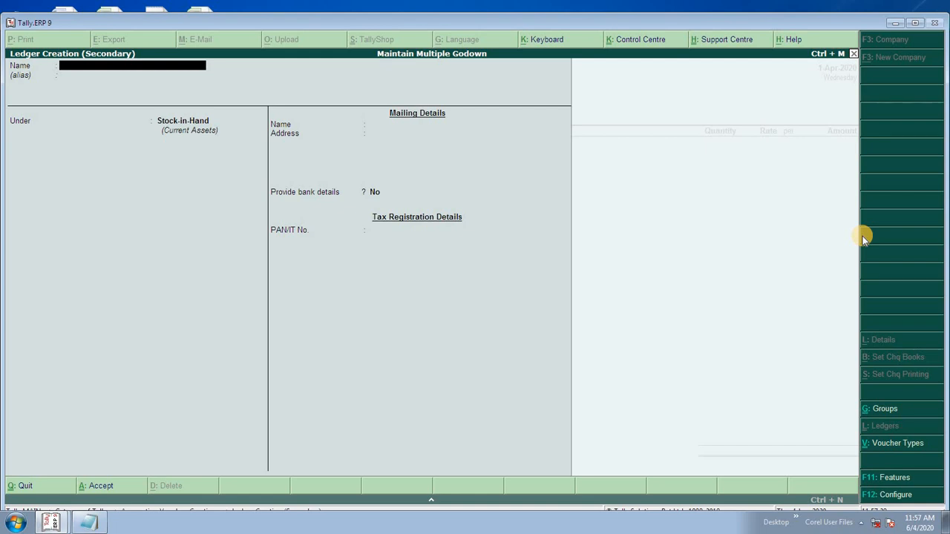
type("Table")
key("Escape")
key("Escape")
key("y")
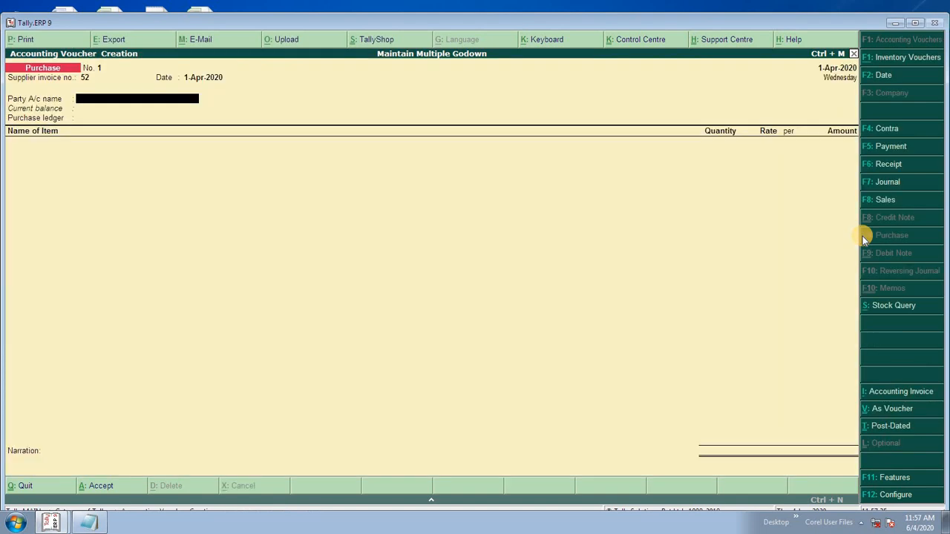
- Start a new party ledger for the purchase voucher with the supplier's name, grouped under Sundry Creditors
key("alt+c")
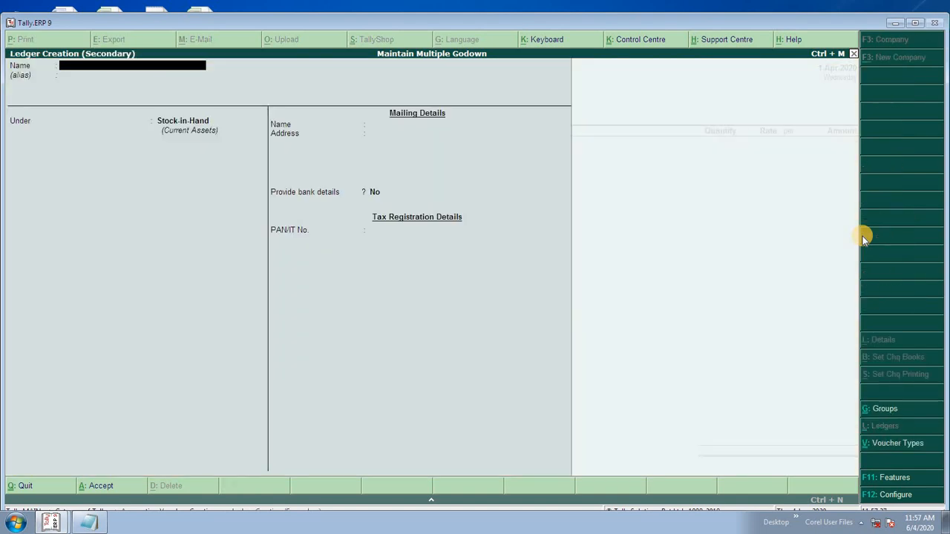
type("Manish")
key("Return")
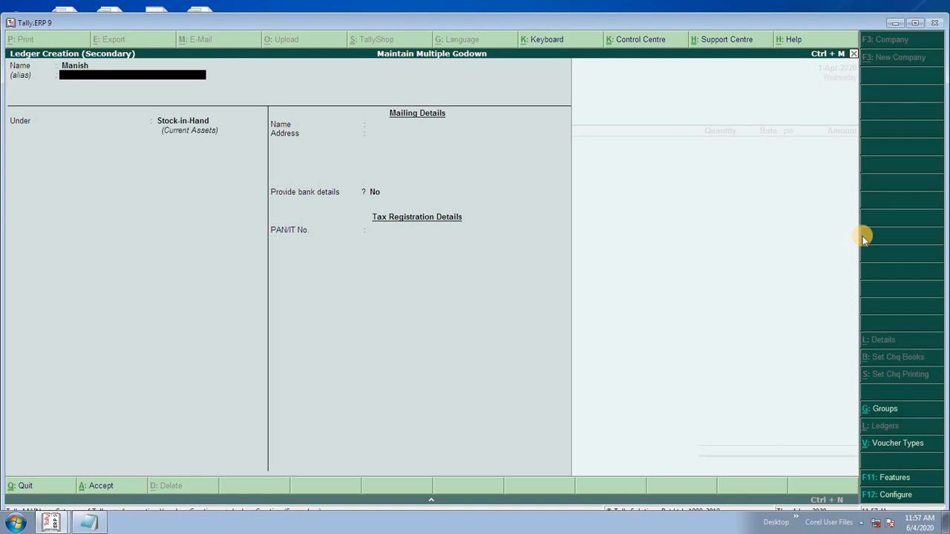
key("Return")
type("S")
key("Up")
key("Up")
key("Up")
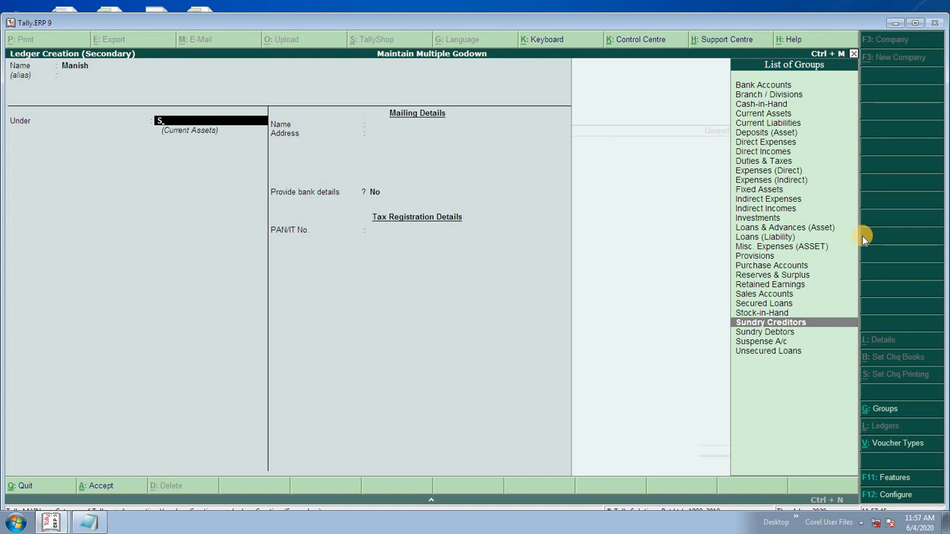
key("Return")
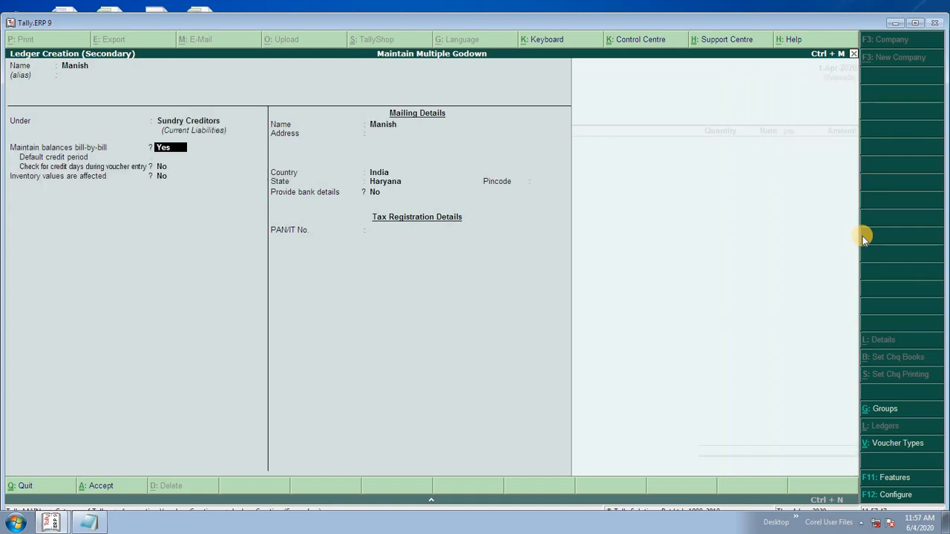
- Keep the supplier ledger's bill-by-bill setting at Yes and its default mailing, bank and tax details, and save the ledger
key("Return")
key("Return")
key("Return")
key("Return")
key("Return")
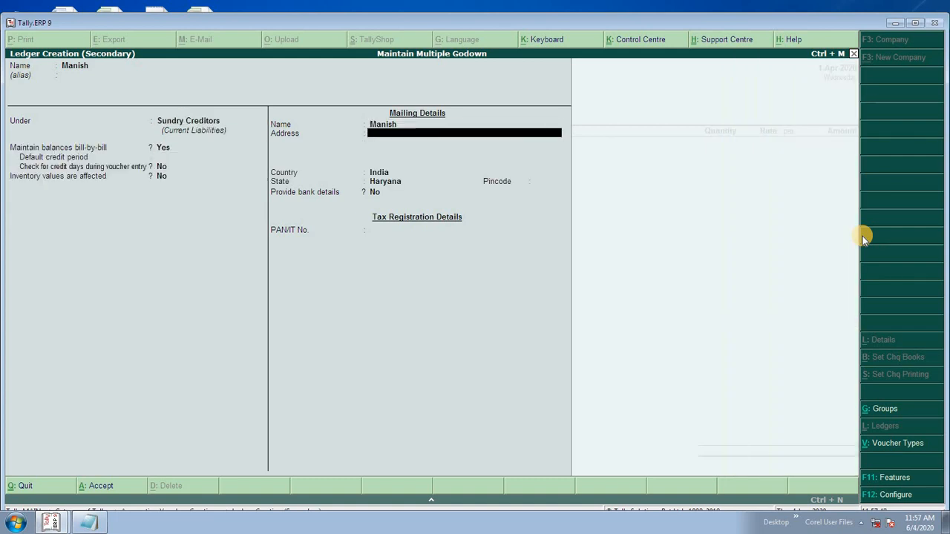
key("Return")
key("Return")
key("Return")
key("Return")
key("Return")
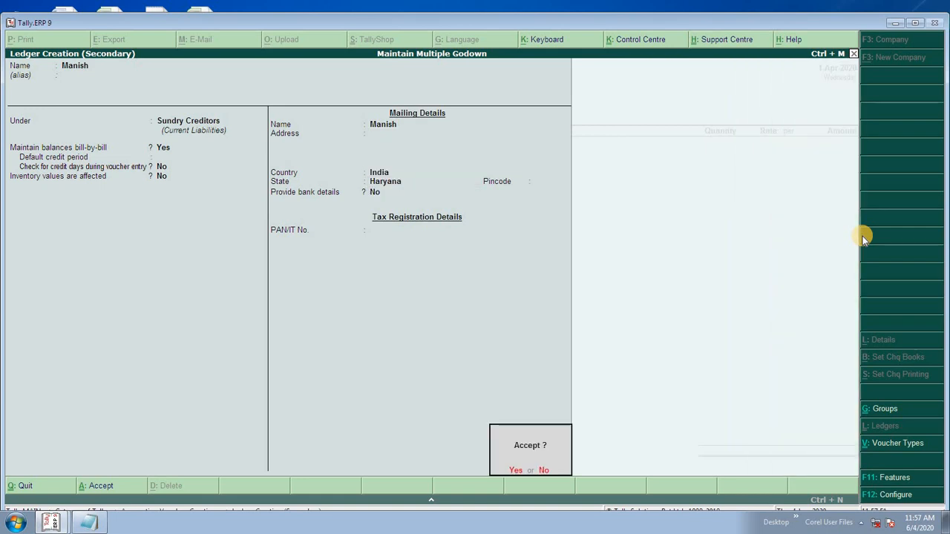
key("Return")
- Use the new supplier as the voucher's party and accept the default supplier details
key("Return")
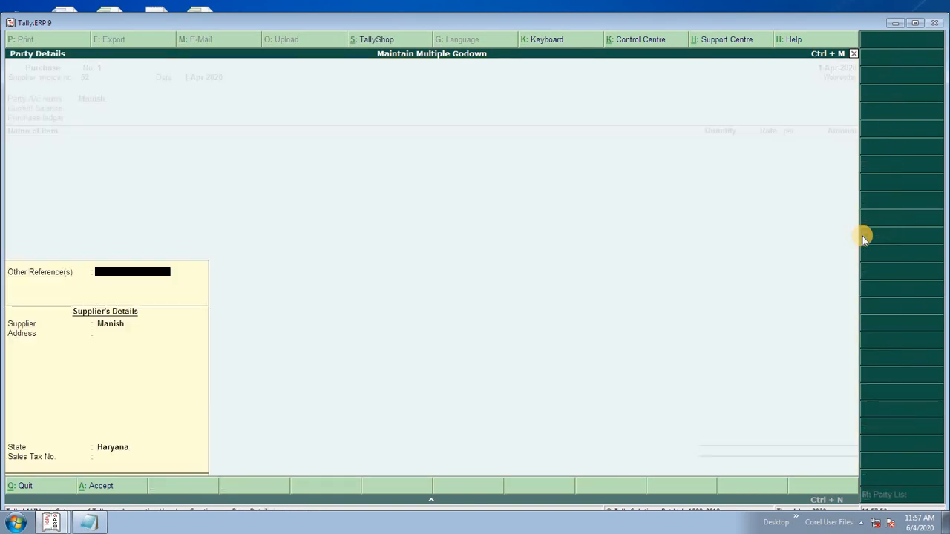
key("Return")
key("Return")
key("Return")
key("Return")
key("Return")
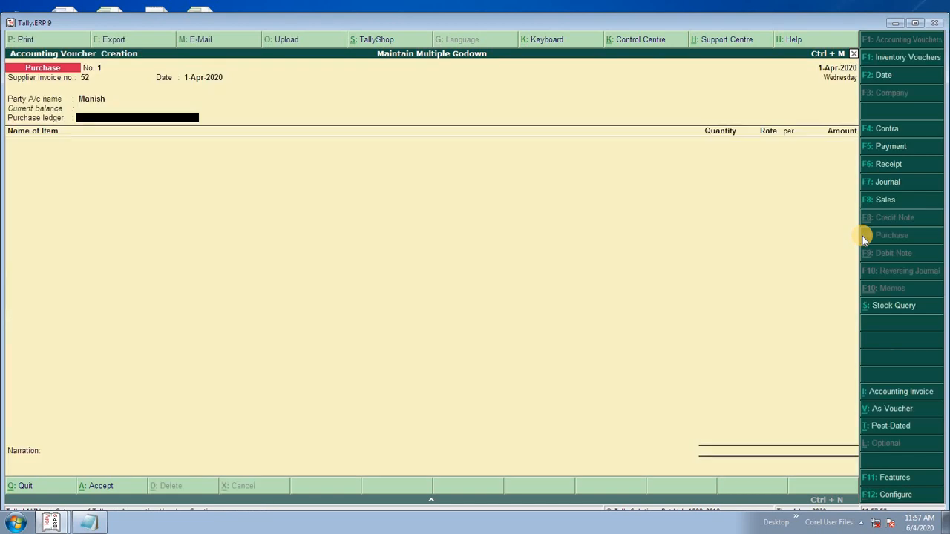
- Create a purchase ledger named Purchase under Purchase Accounts, keeping inventory values affected at Yes, and save it for the voucher
key("alt+c")
type("Purchase")
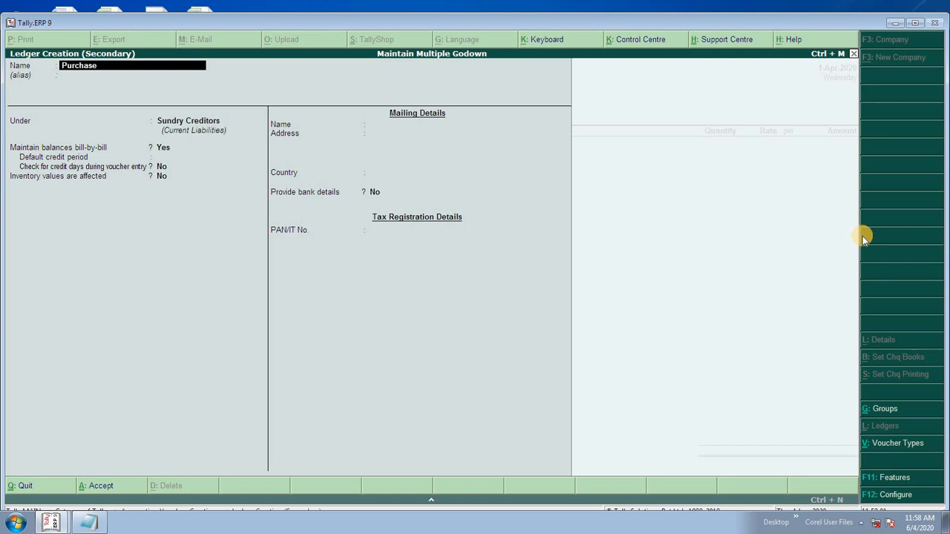
key("Return")
key("Return")
type("P")
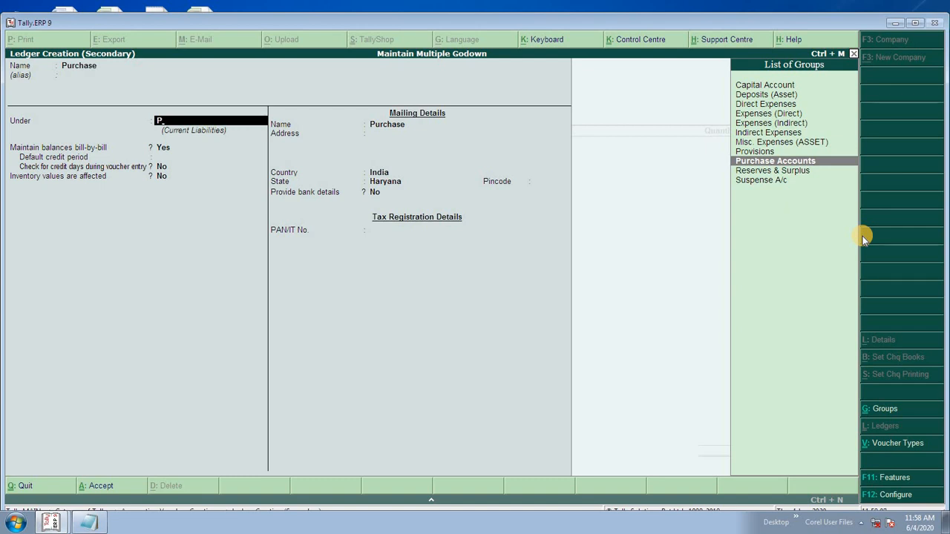
key("Return")
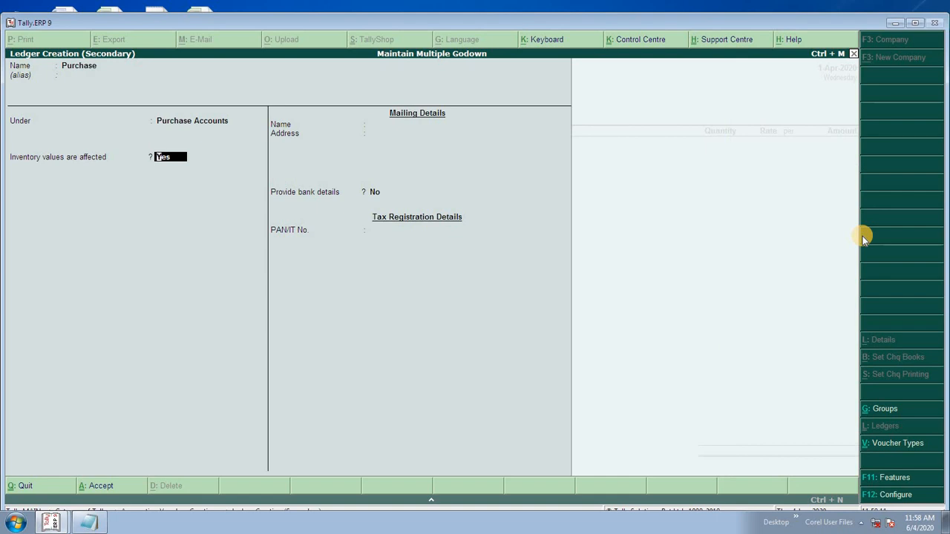
key("Return")
key("Return")
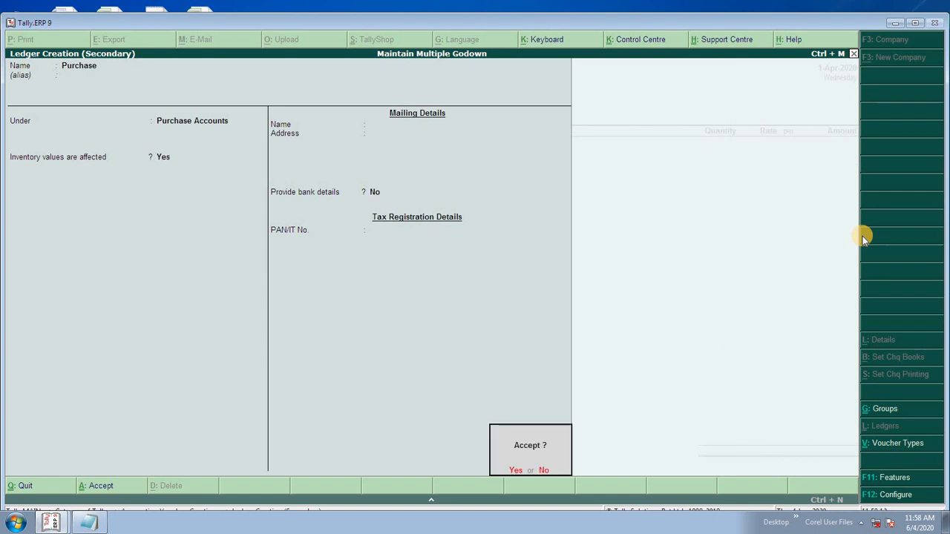
key("Return")
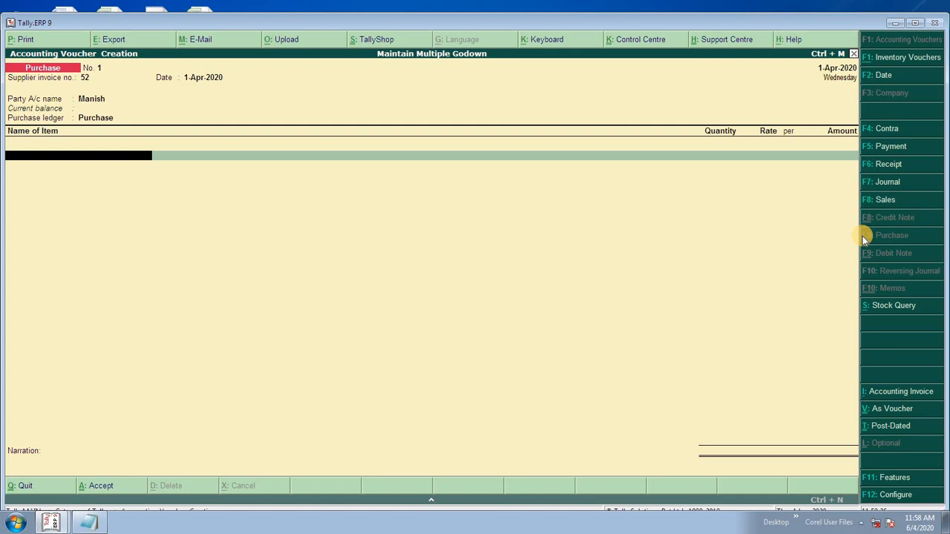
- Start a new stock item named Table from the purchase voucher, leaving its alias empty
key("alt+c")
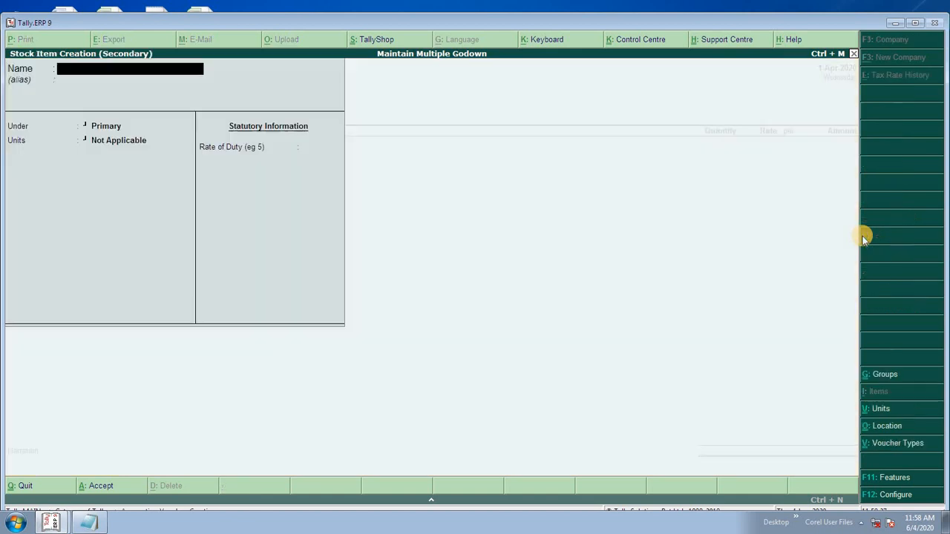
type("Table")
key("Return")
key("Return")
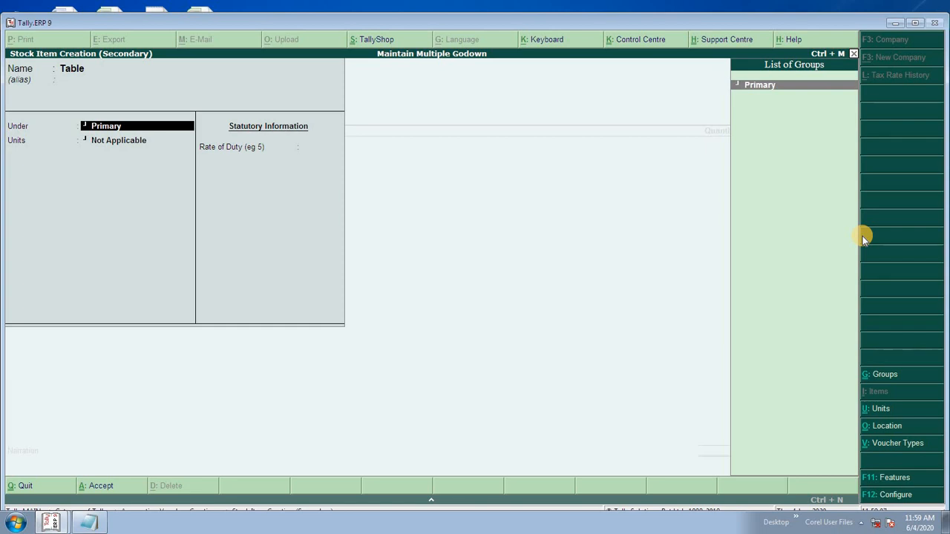
- Create the stock group Furniture under Primary, leaving item quantities not added, and use it as the Table item's group
key("alt+c")
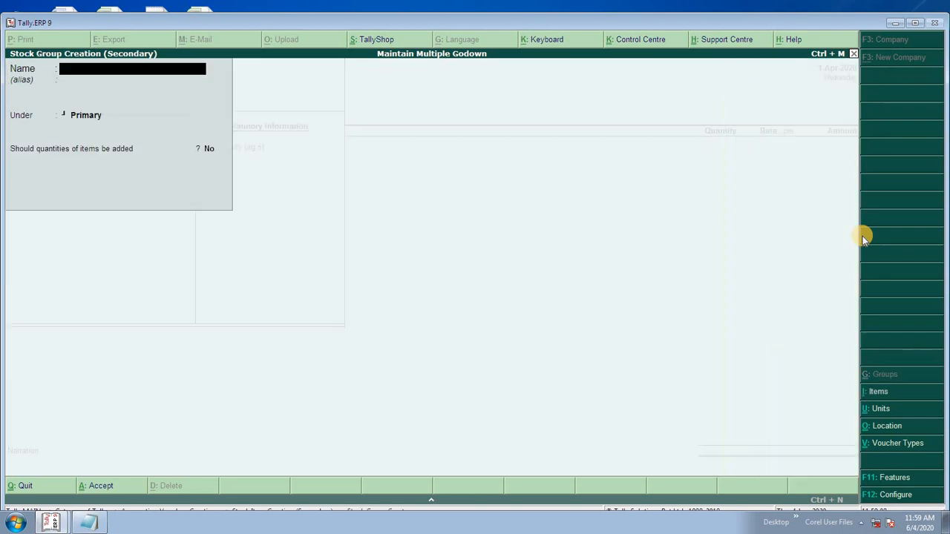
type("Furniture")
key("Return")
key("Return")
key("Return")
key("Return")
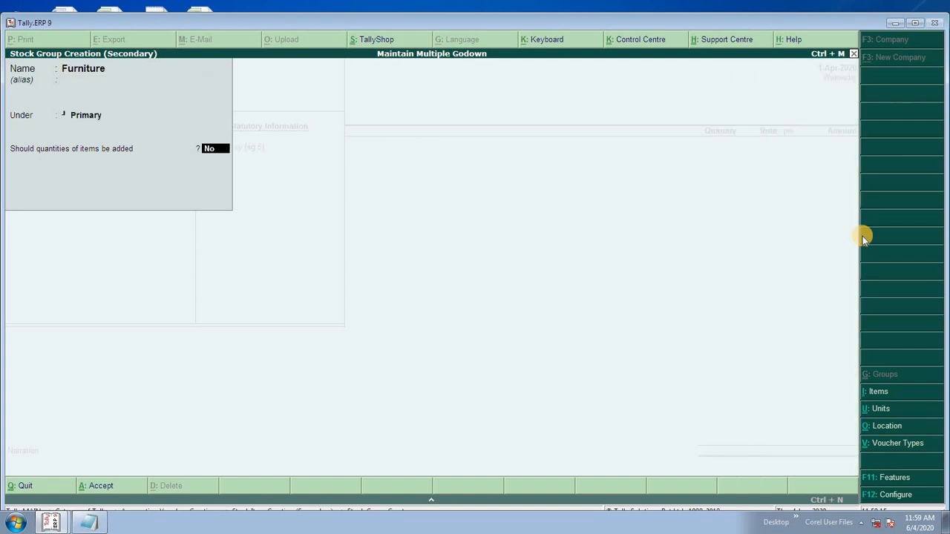
key("Return")
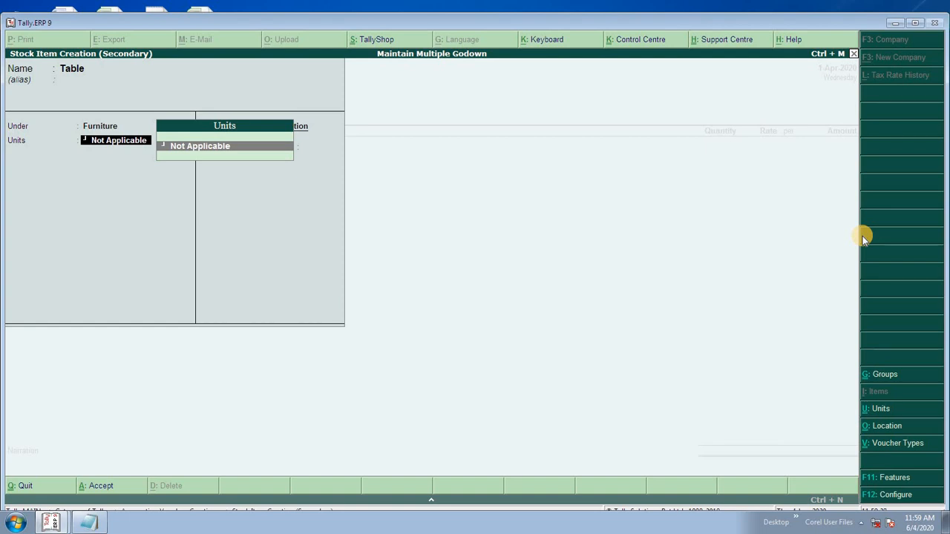
- Create the simple unit pcs with formal name Pieces and 0 decimal places, and save the Table item with no duty rate
key("alt+c")
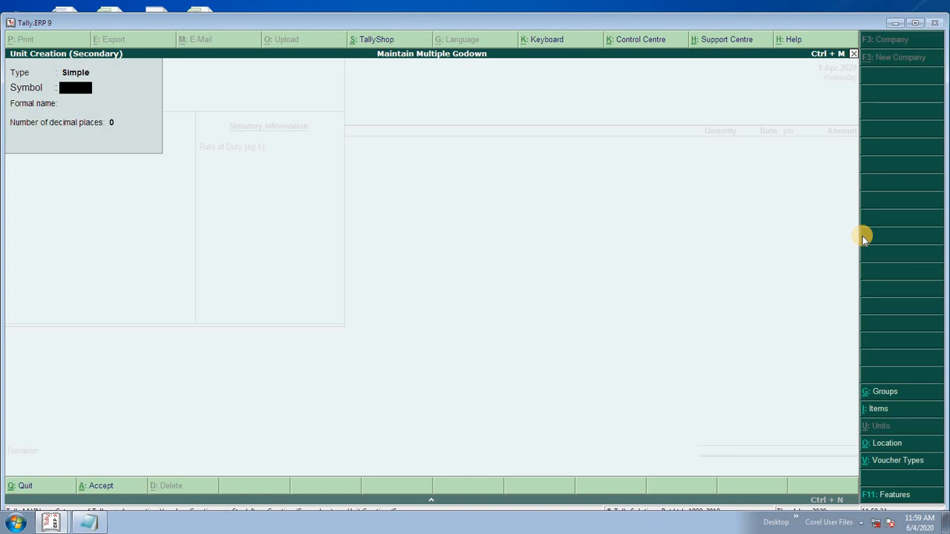
type("pcs")
key("Return")
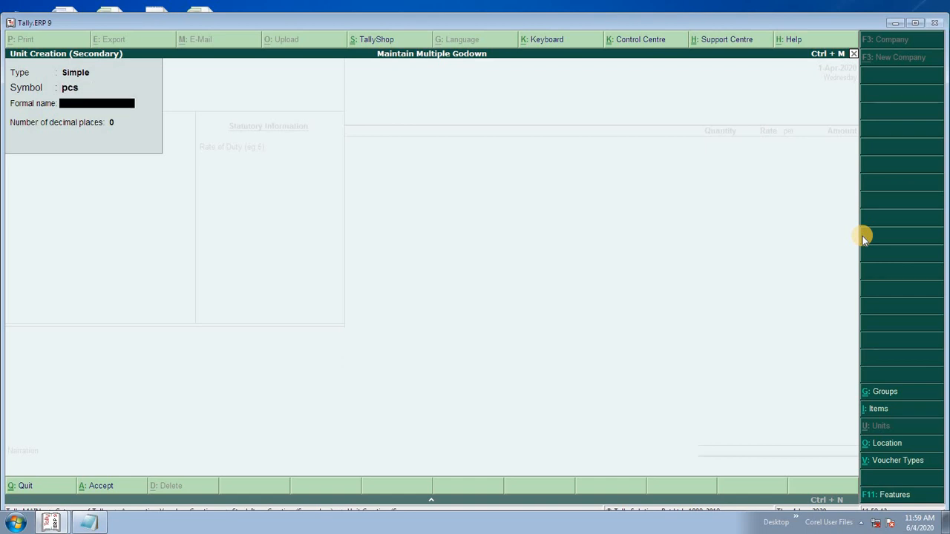
type("Pieces")
key("Return")
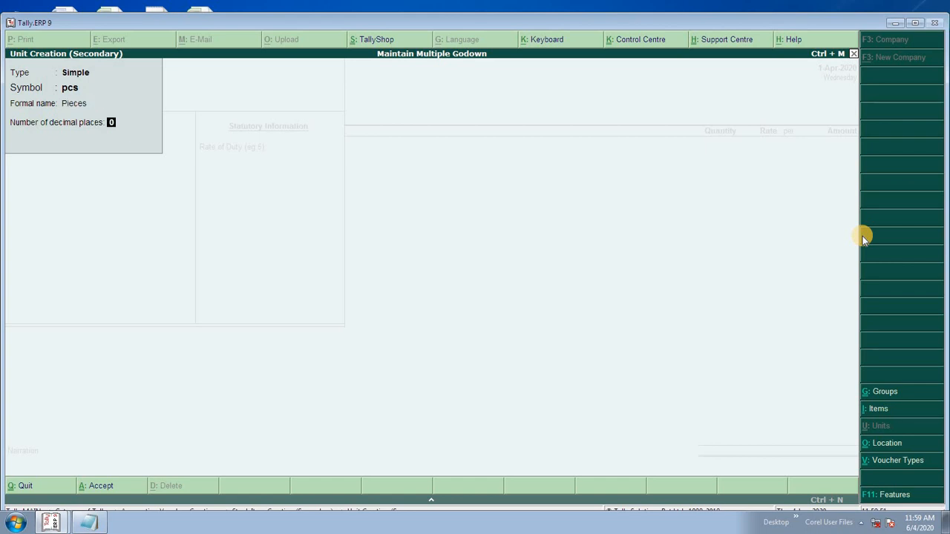
key("Return")
key("Return")
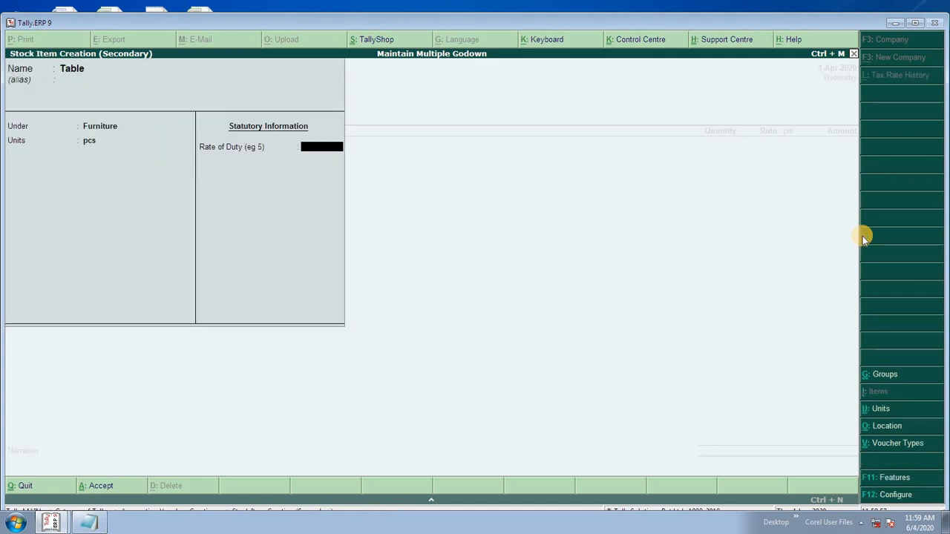
key("Return")
key("Return")
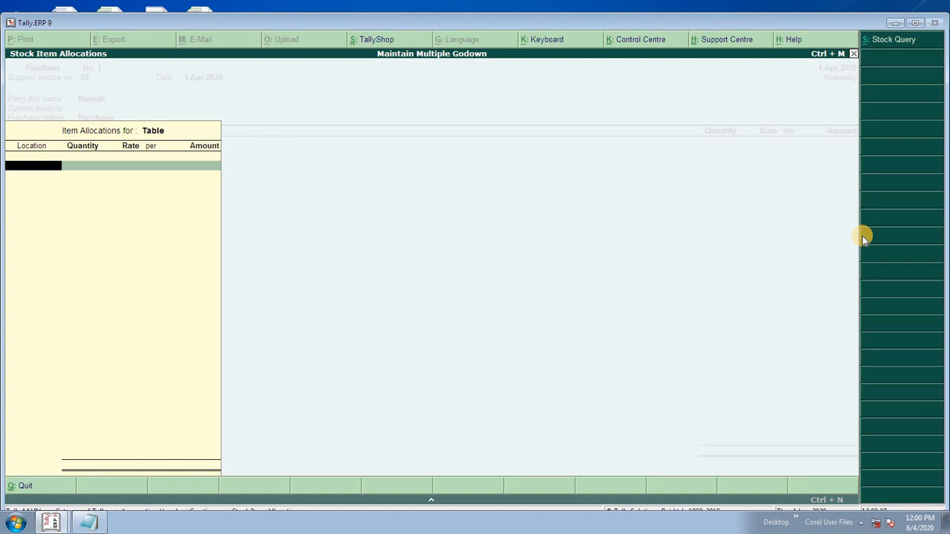
- Allocate 500 pcs of Table to the Hisar godown at a rate of 5,000 per piece and accept the item line
type("H")
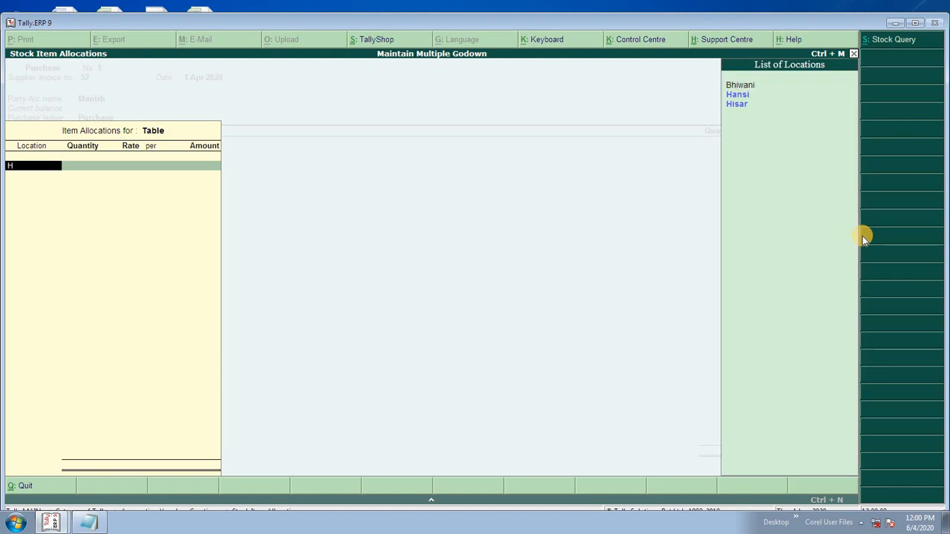
key("Down")
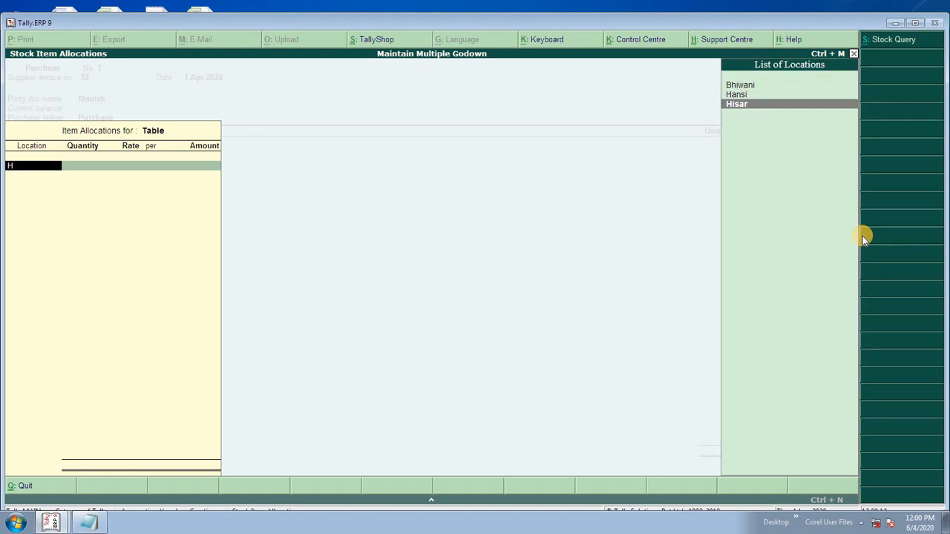
key("Return")
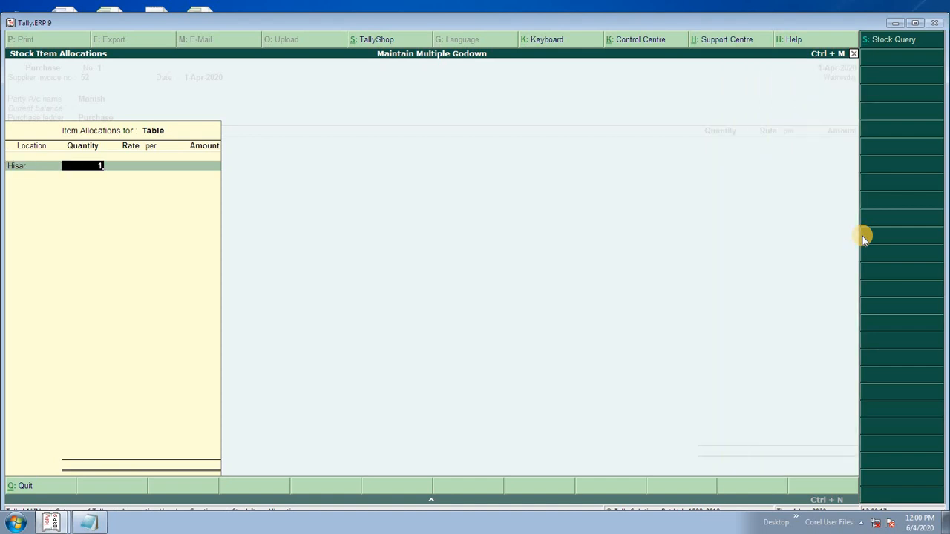
key("BackSpace")
type("500")
key("Return")
type("500")
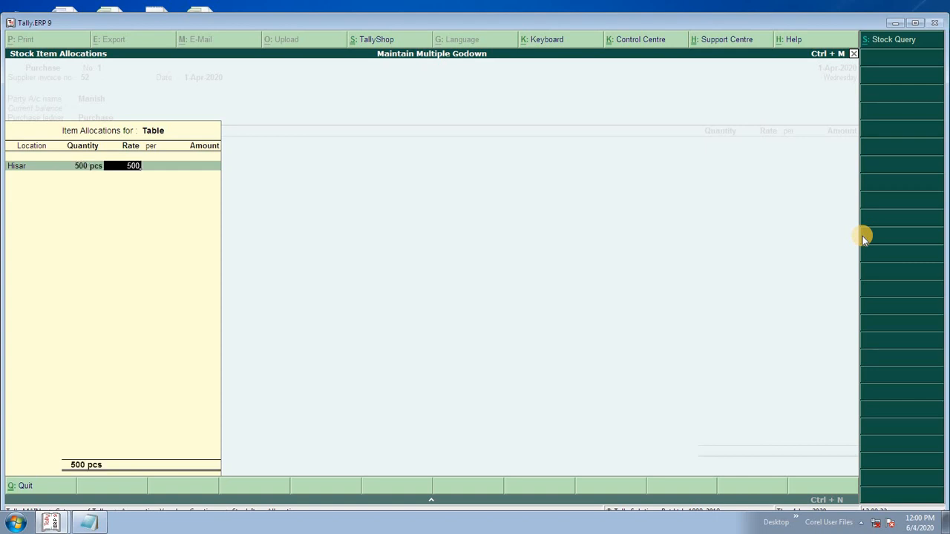
type("0")
key("Return")
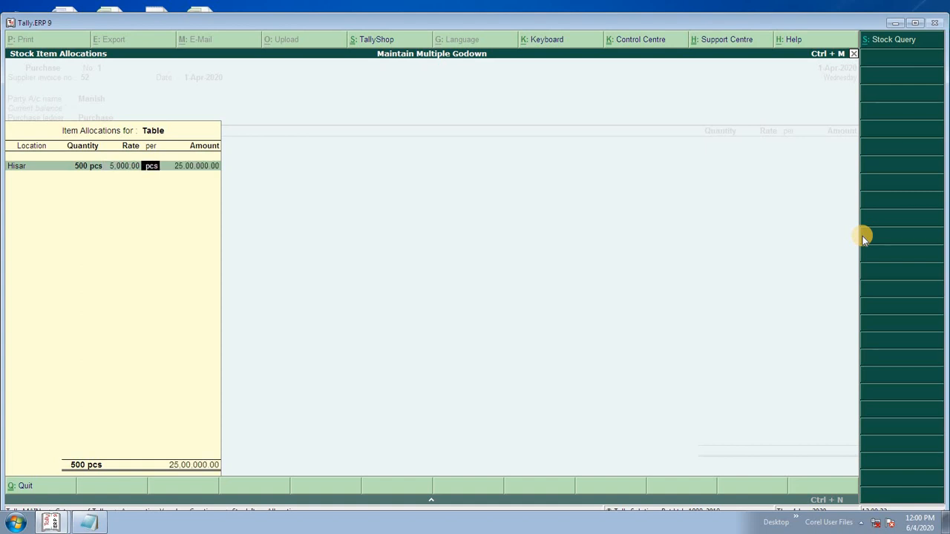
key("Return")
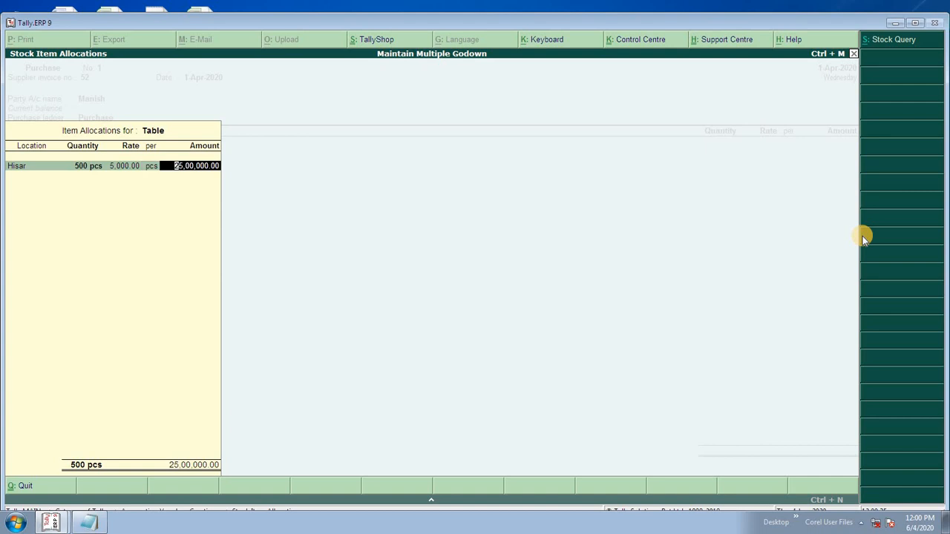
key("Return")
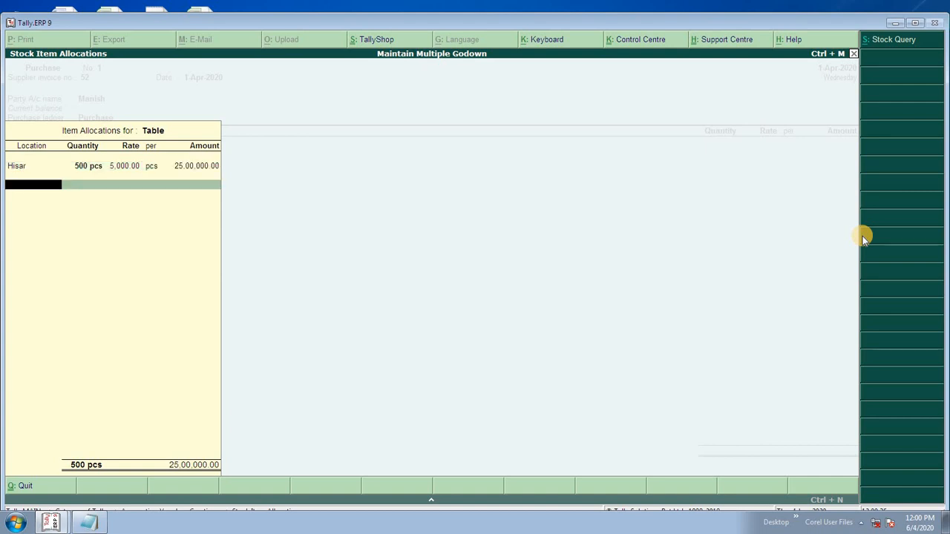
key("Return")
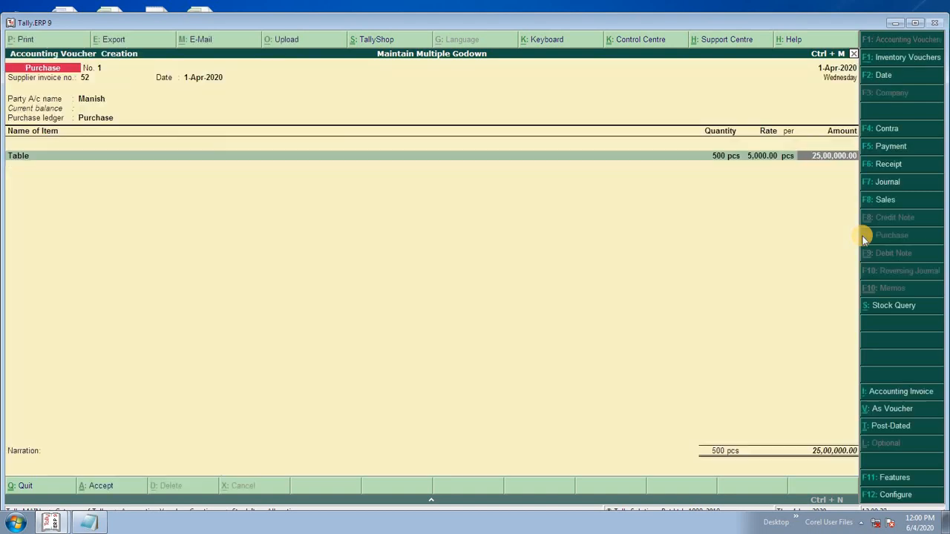
key("Return")
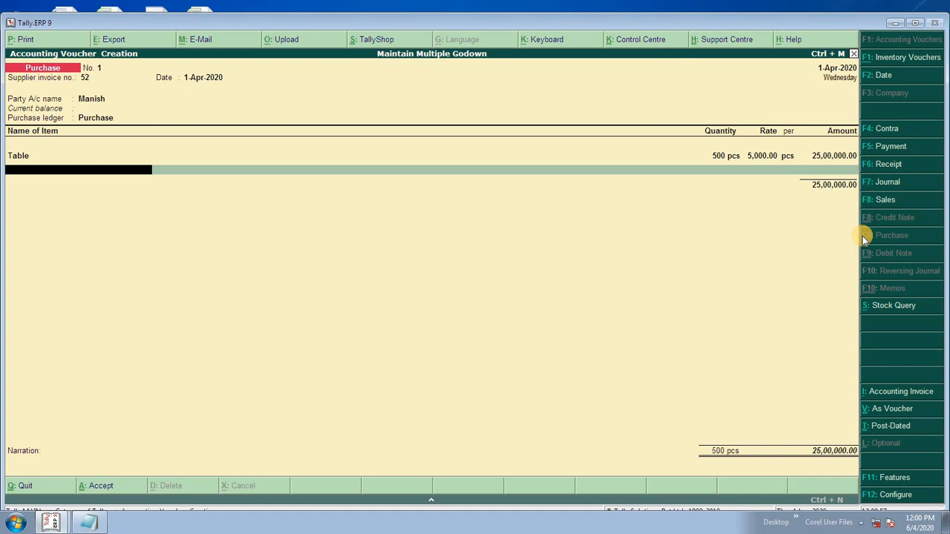
- End the item list, save the purchase voucher without a narration, and return to the Gateway of Tally
key("Return")
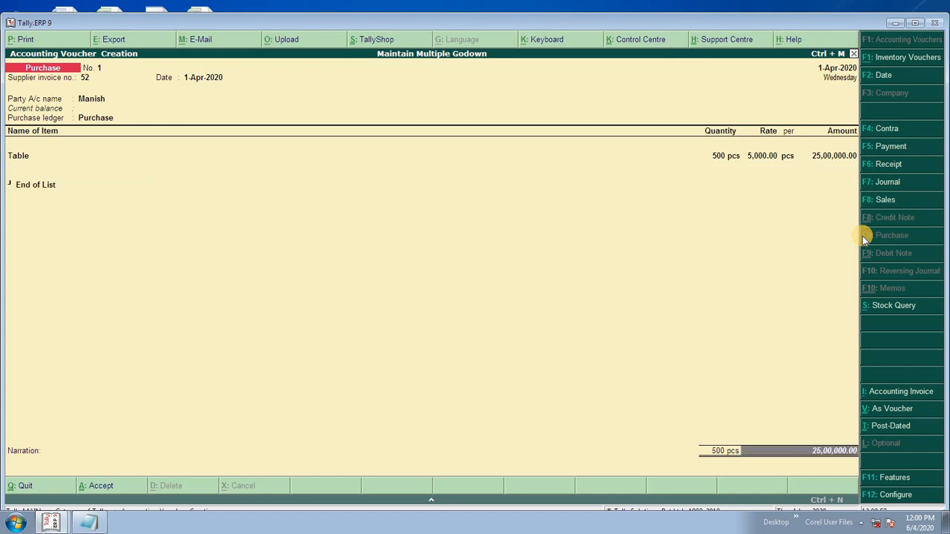
key("Return")
key("Return")
key("Return")
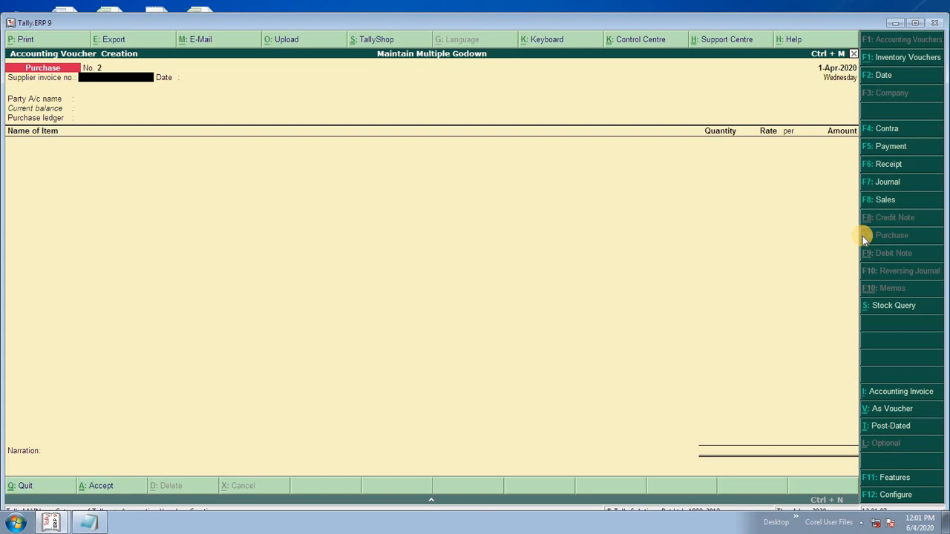
key("Escape")
key("Return")
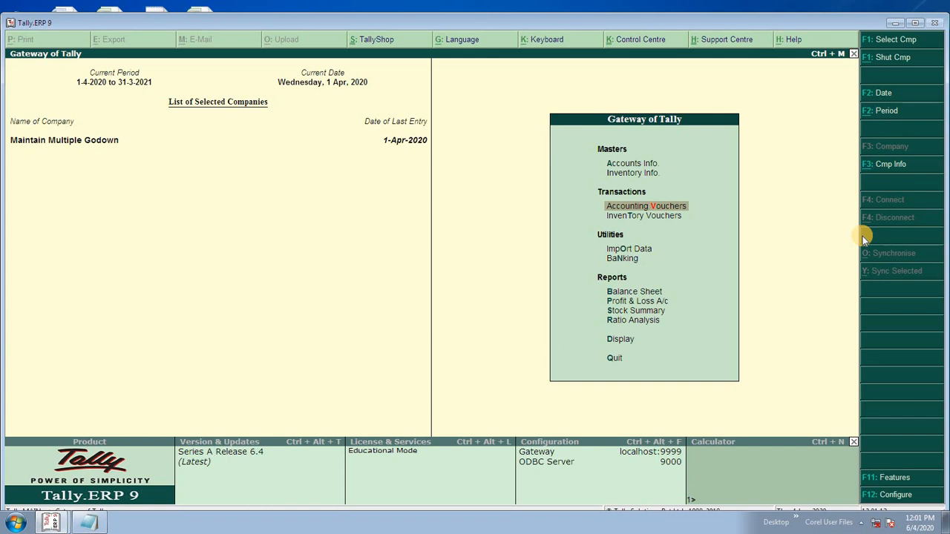
- Open a stock journal inventory voucher and enter 500 pcs of Table from the Hisar godown as the source
key("Down")
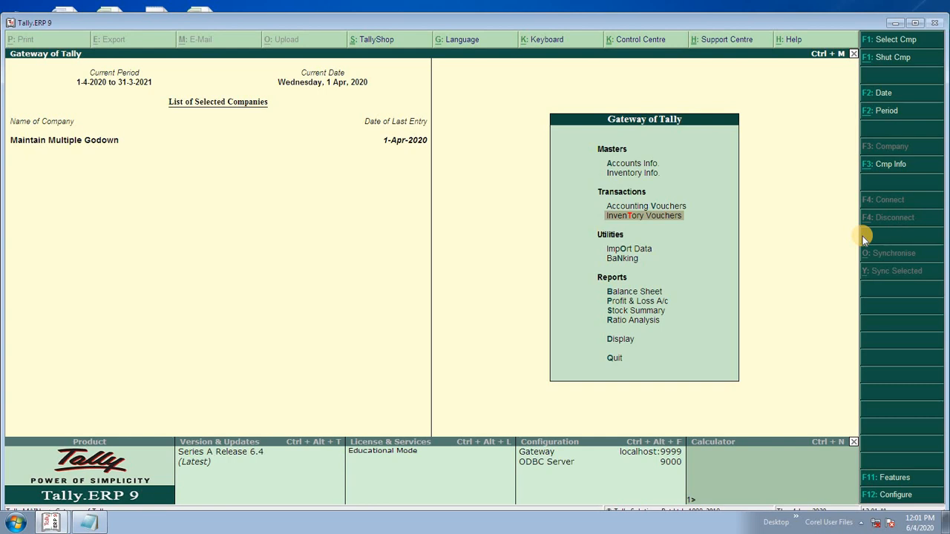
key("Return")
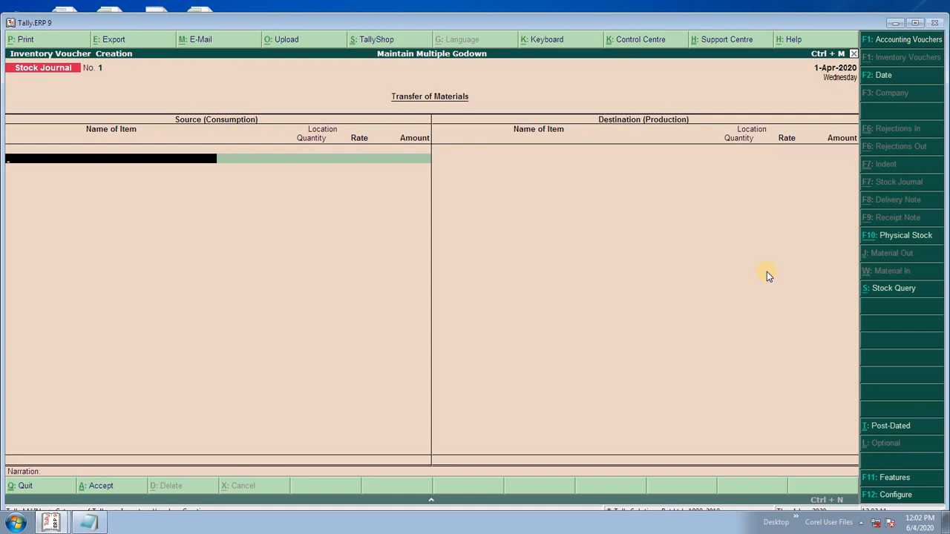
type("T")
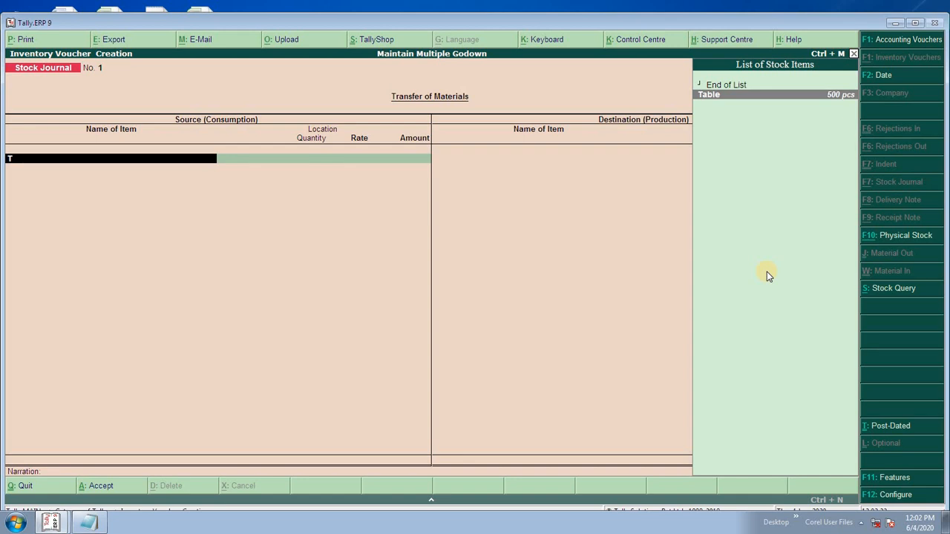
key("Return")
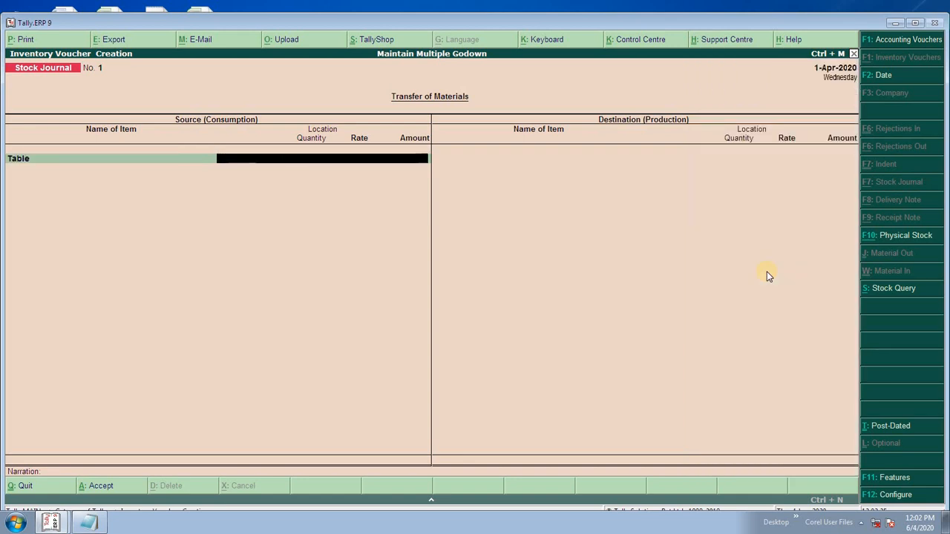
type("H")
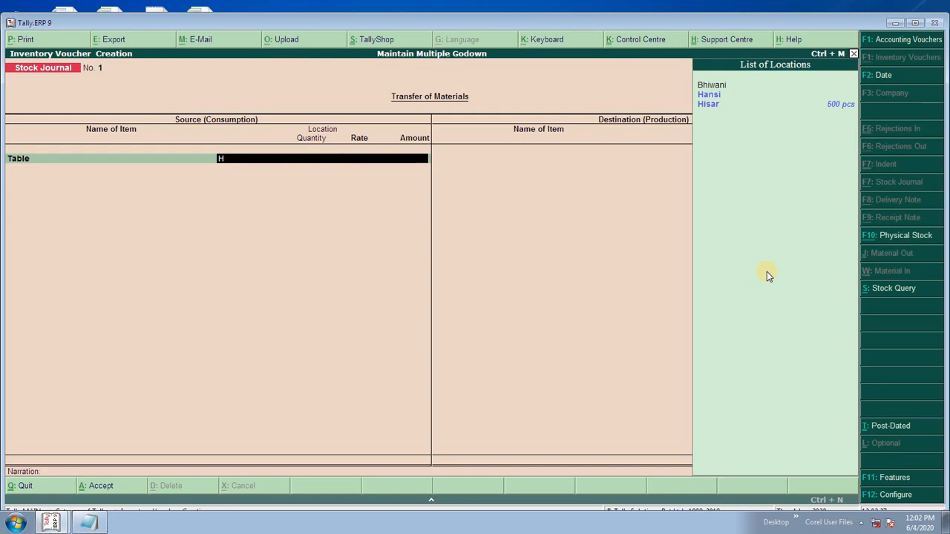
type("i")
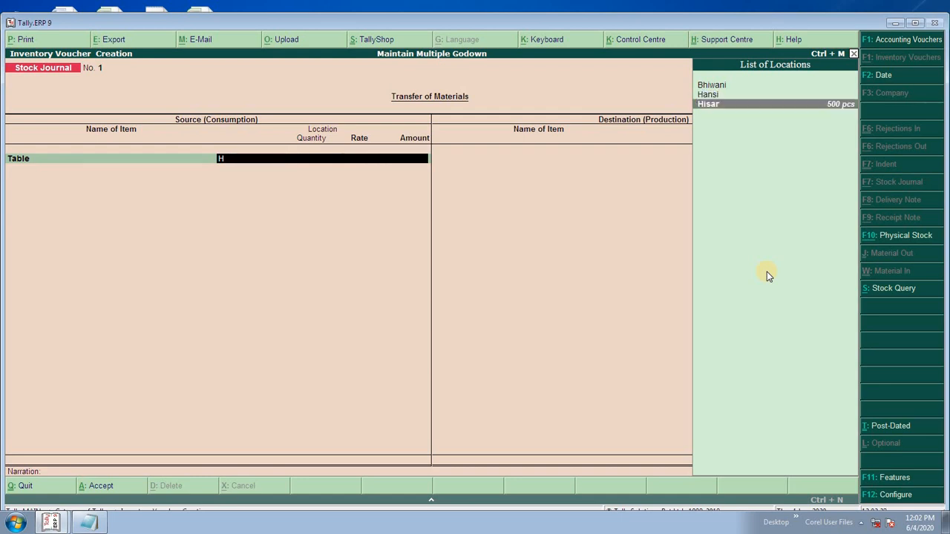
key("Return")
type("5")
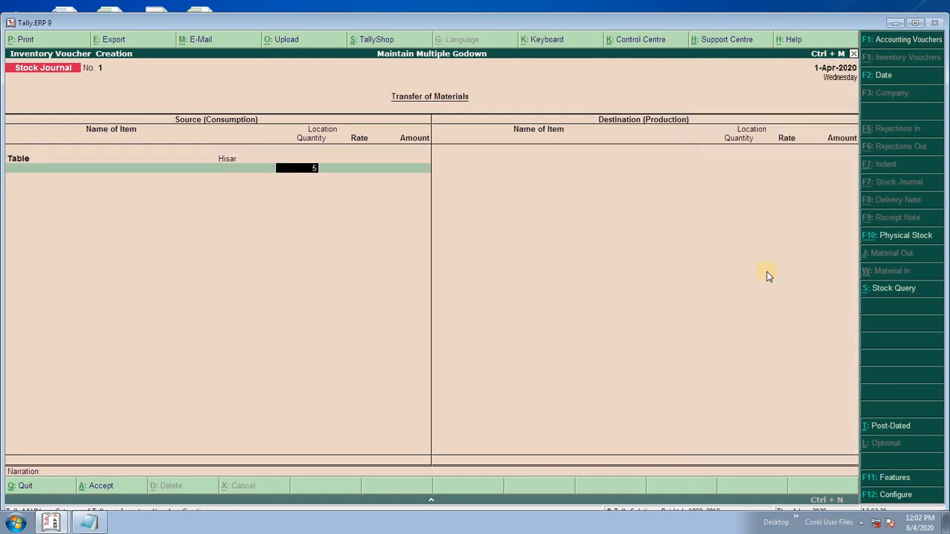
type("00")
key("Return")
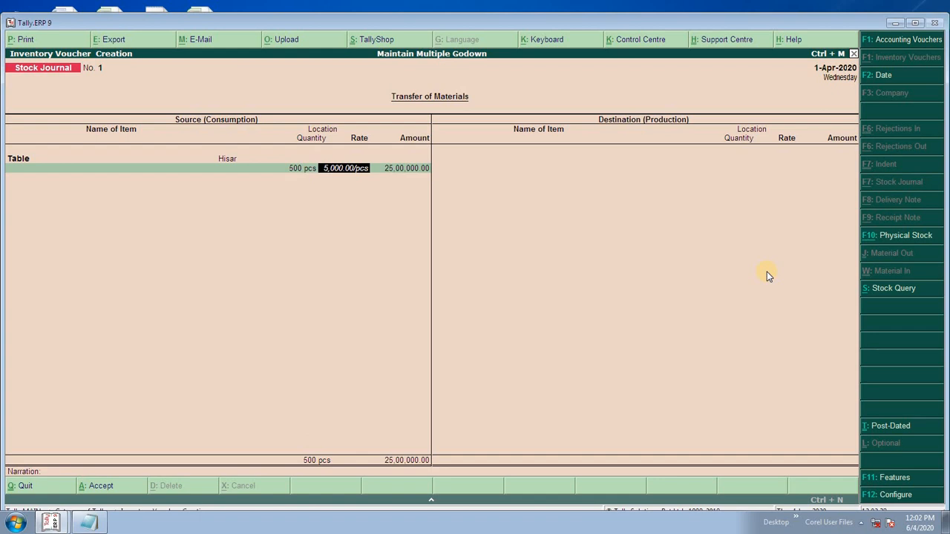
- End the source item list and enter 80 pcs of Table at 5,000 per piece for the Bhiwani godown as a destination
key("Return")
key("Return")
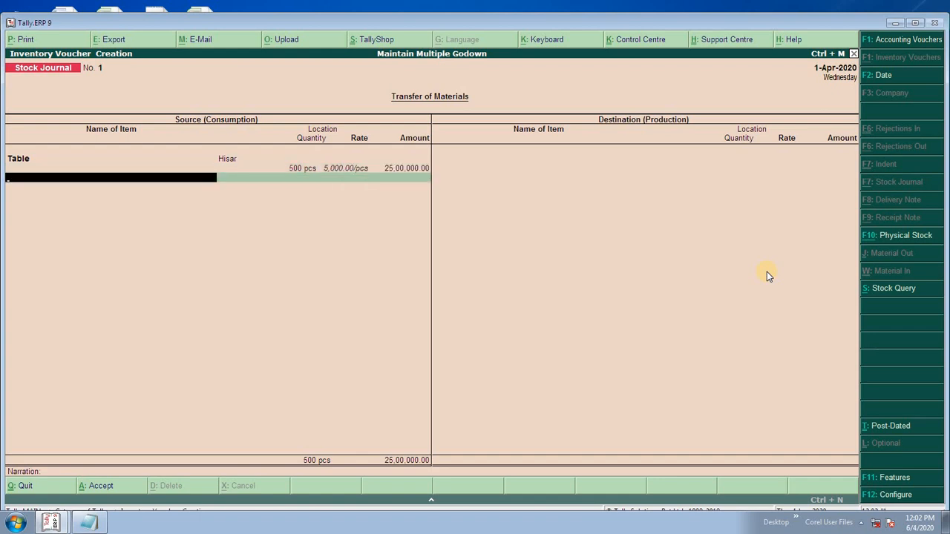
key("Return")
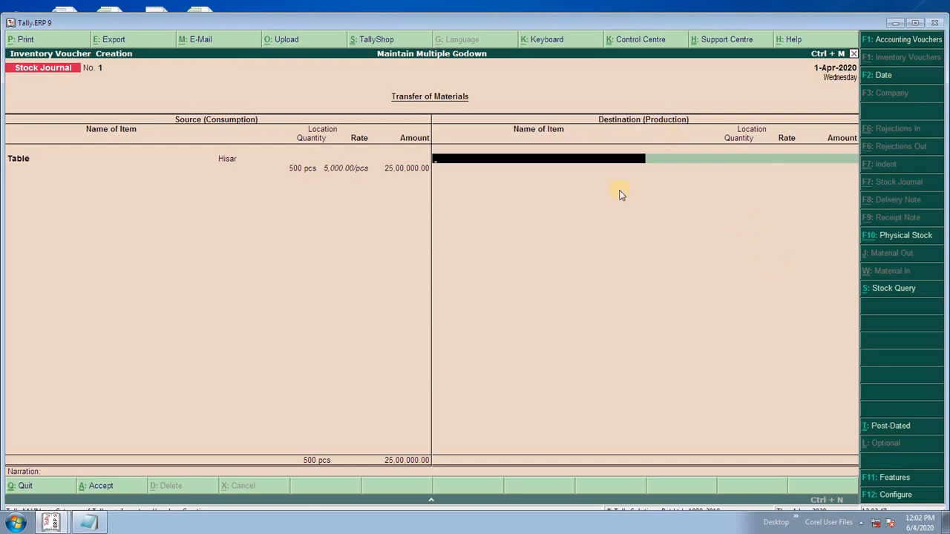
type("T")
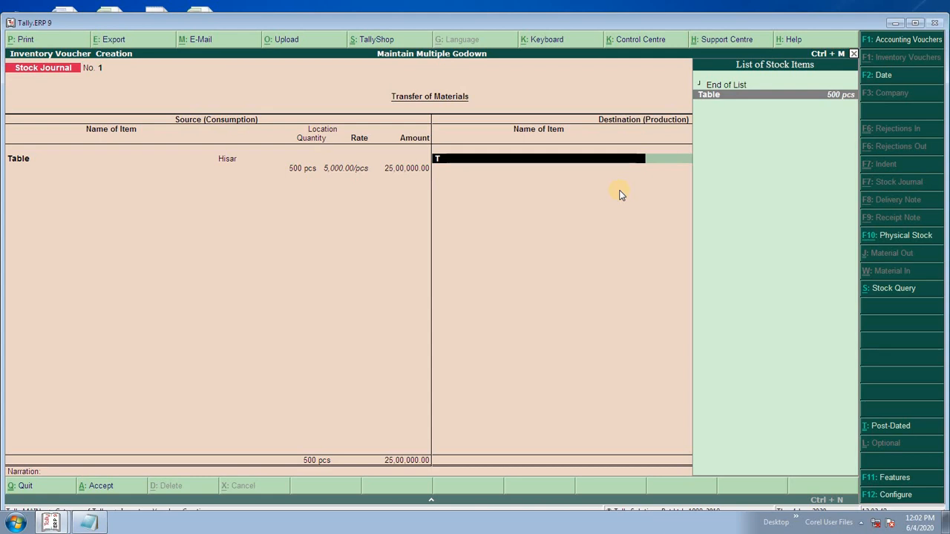
key("Return")
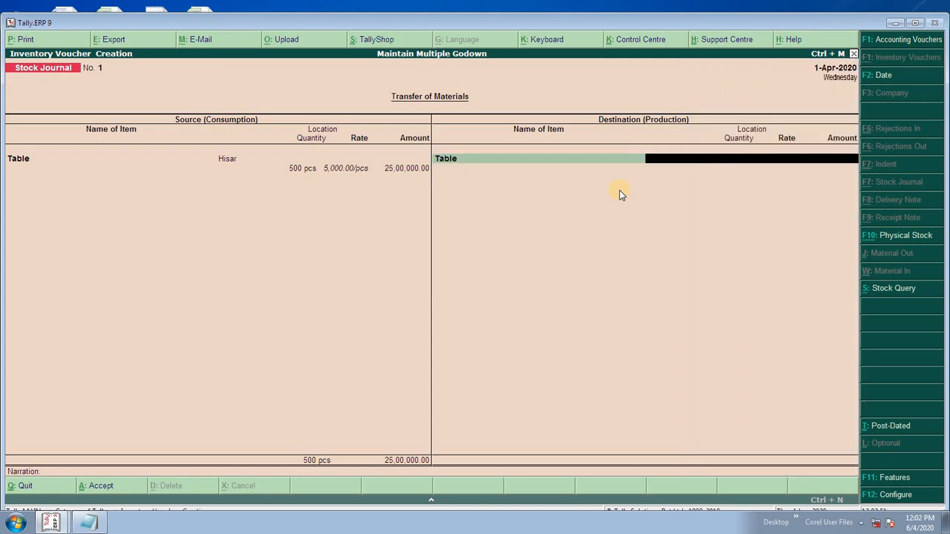
key("Return")
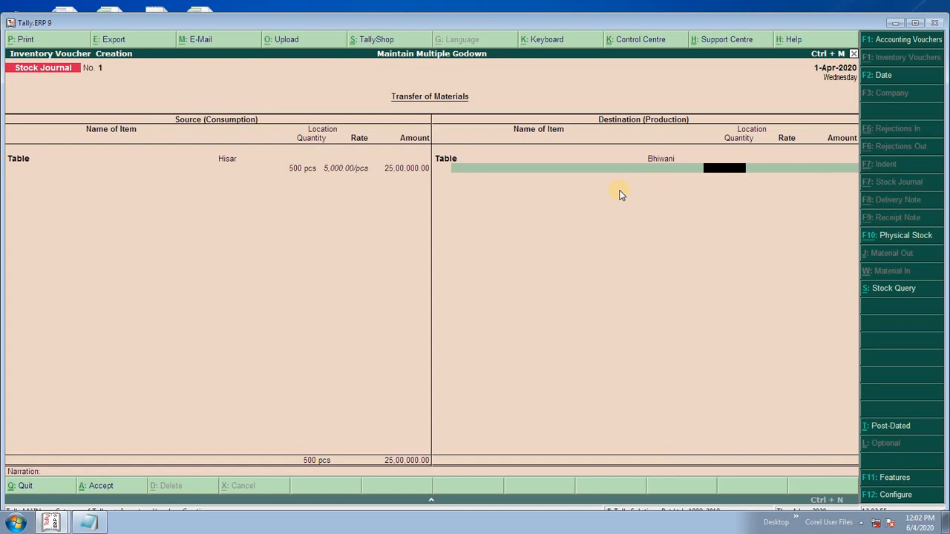
type("80")
key("Return")
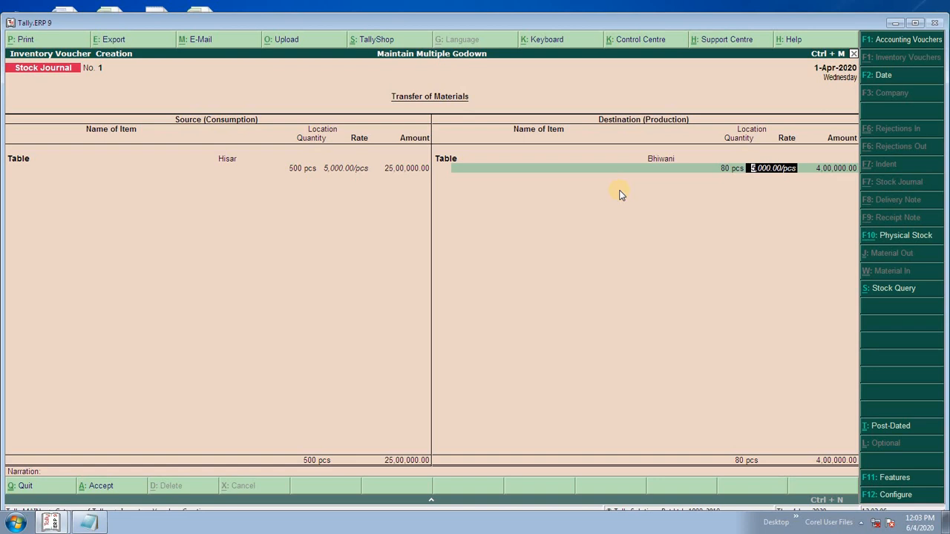
key("Return")
key("Return")
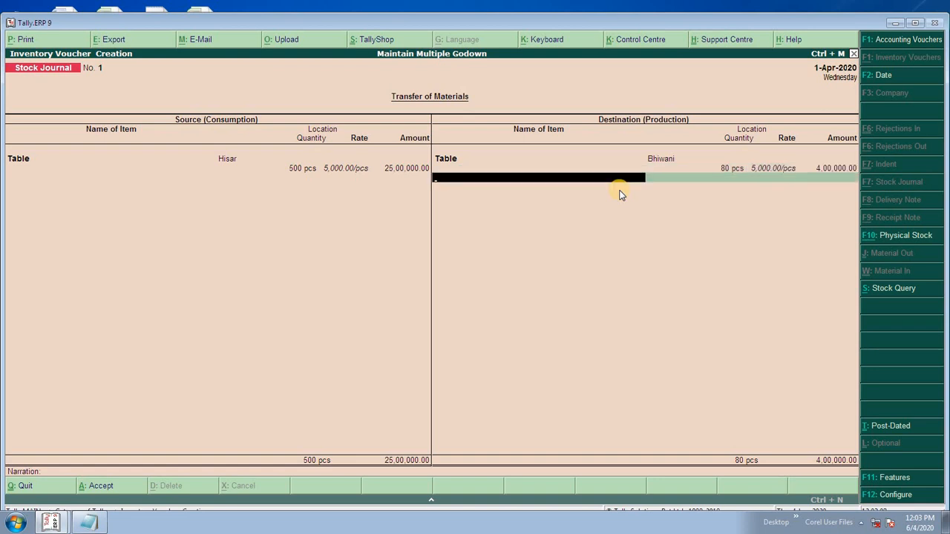
- Add a destination line of 100 pcs of Table at 5,000 per piece for the Sirsa godown
type("T")
key("Return")
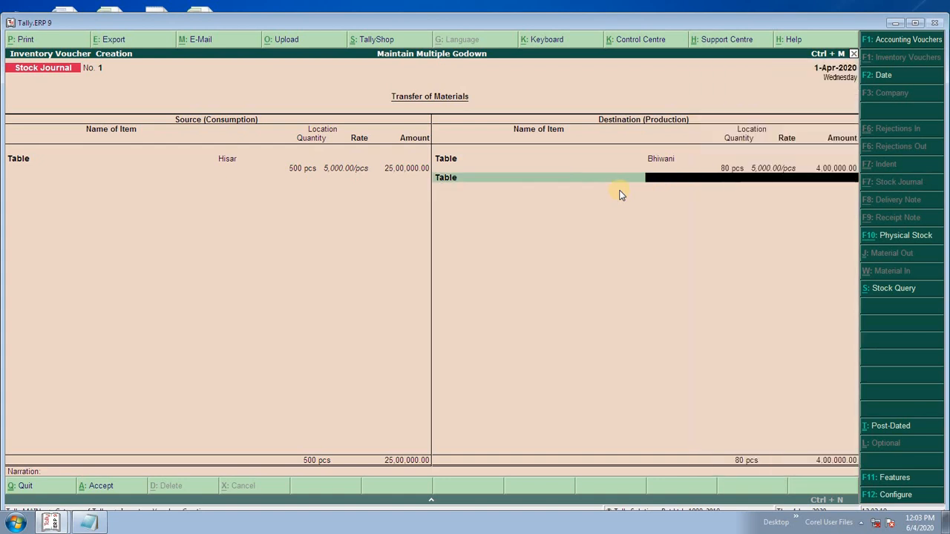
type("S")
key("Return")
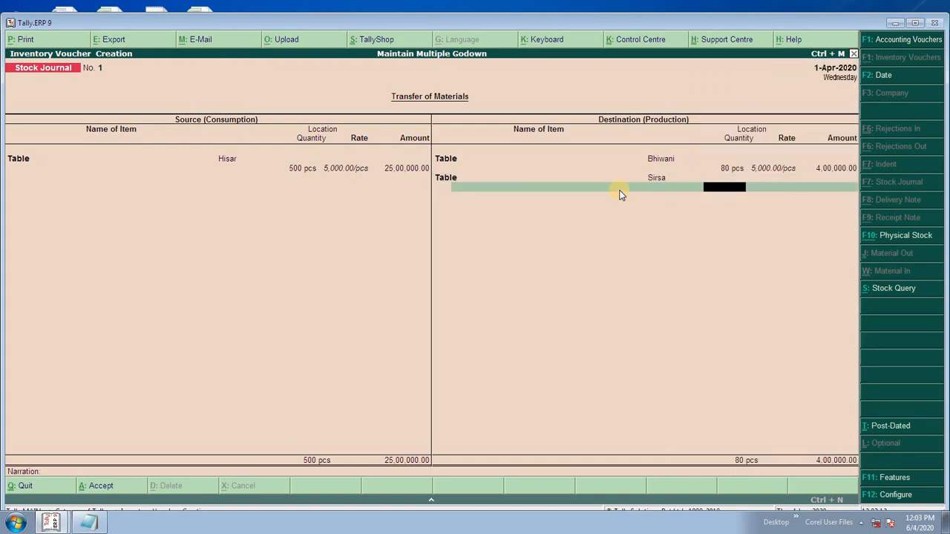
type("100")
key("Return")
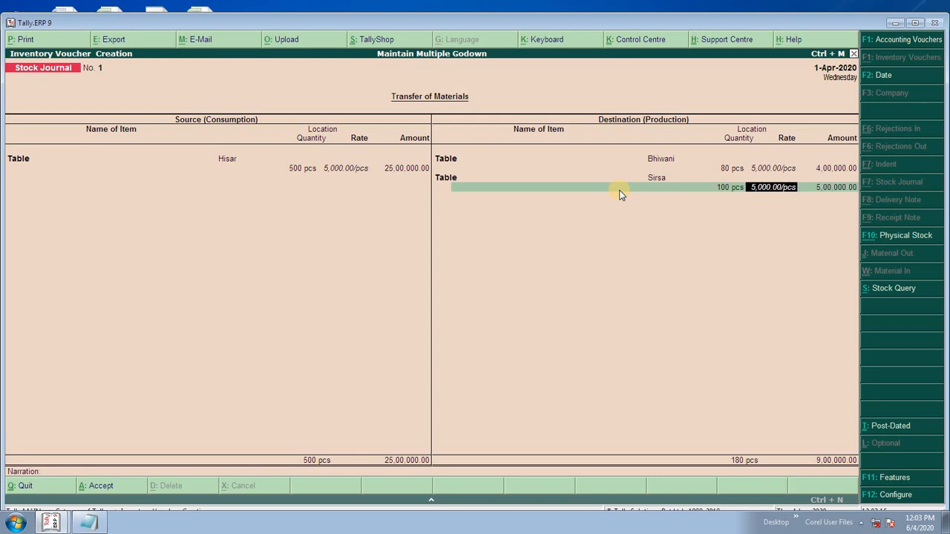
key("Return")
key("Return")
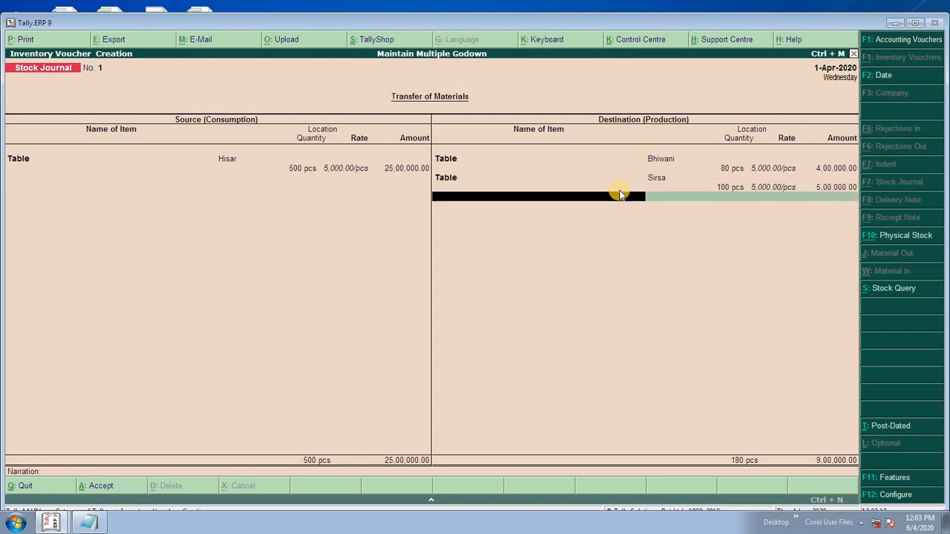
- Add a destination line of 150 pcs of Table at 5,000 per piece for the Hansi godown
type("T")
key("Return")
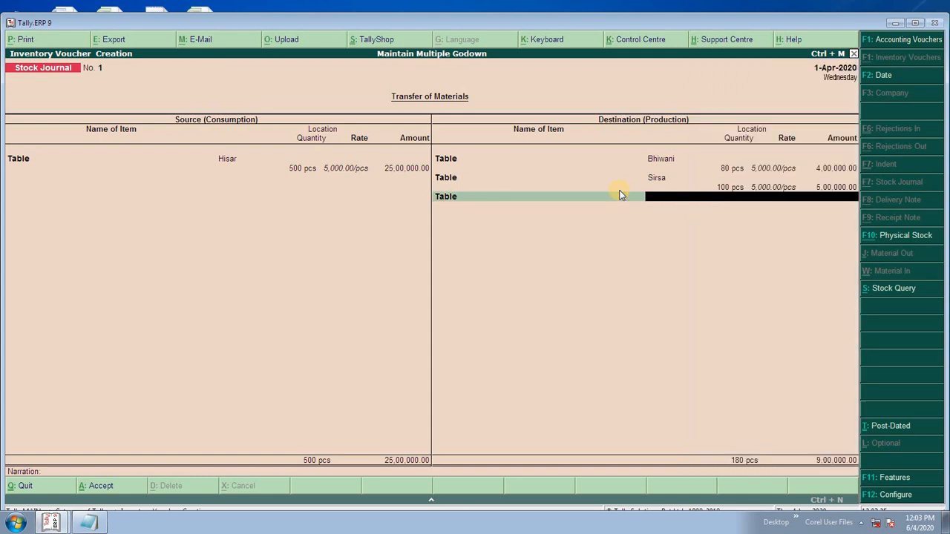
type("Ha")
key("Return")
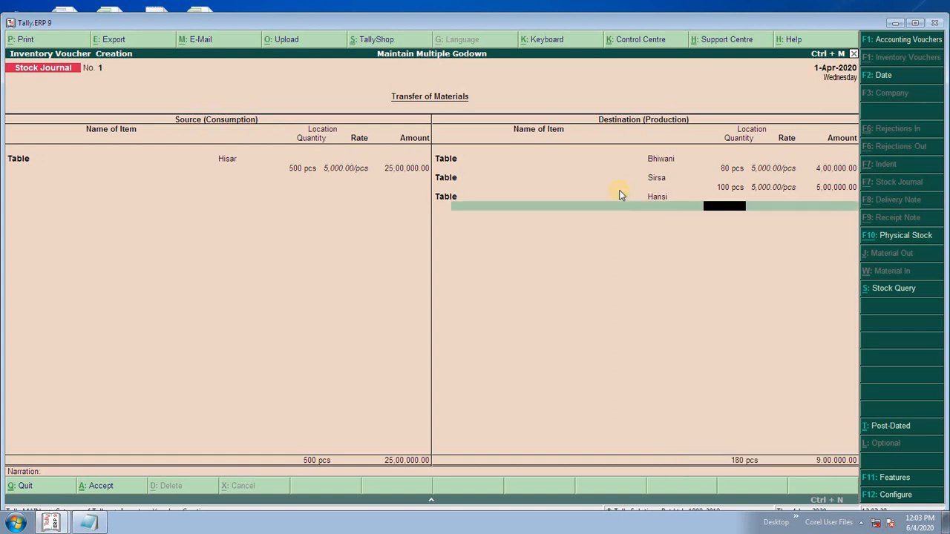
type("150 pcs")
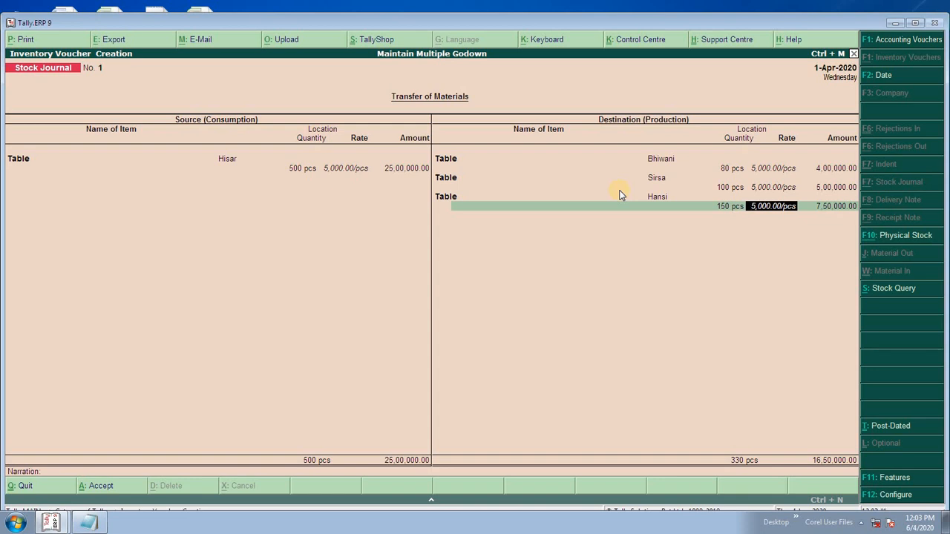
key("Return")
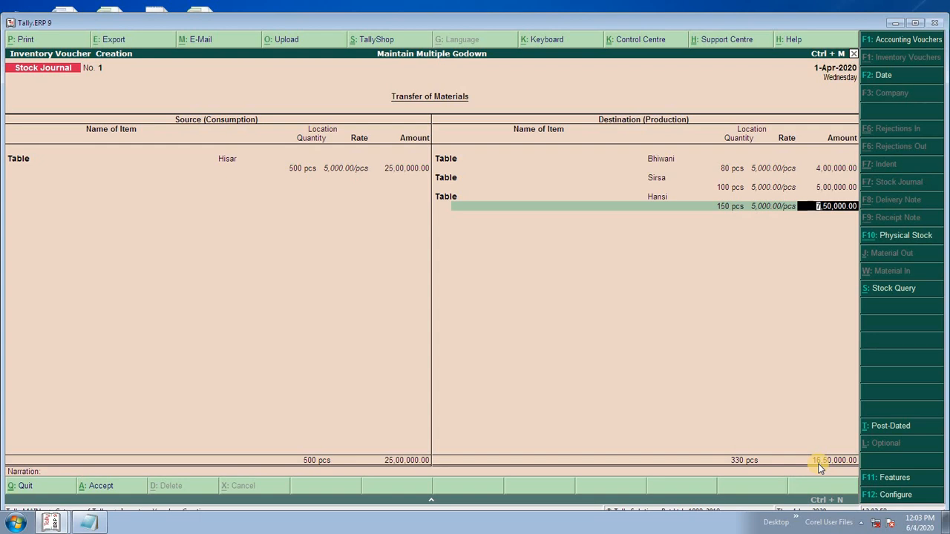
key("Return")
- End the destination item list and save the stock journal without a narration
key("Return")
key("Return")
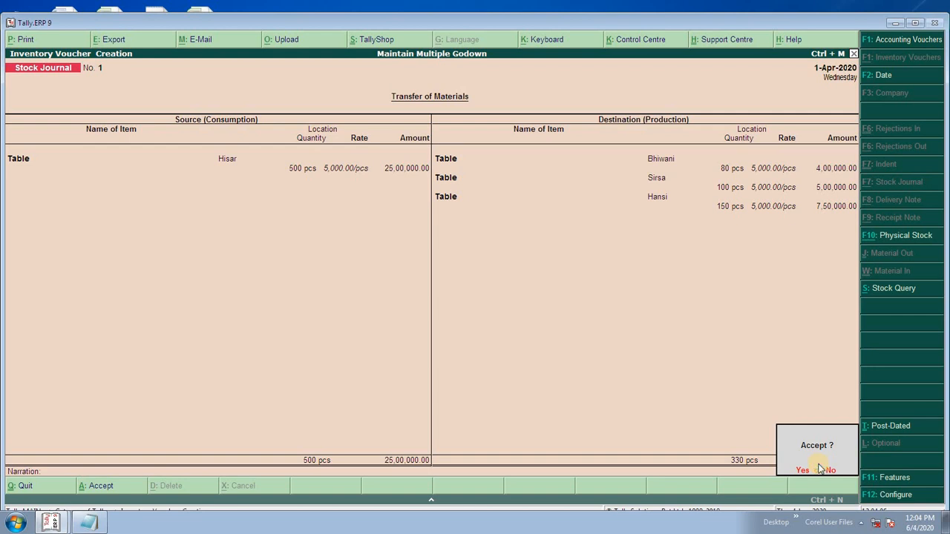
key("Return")
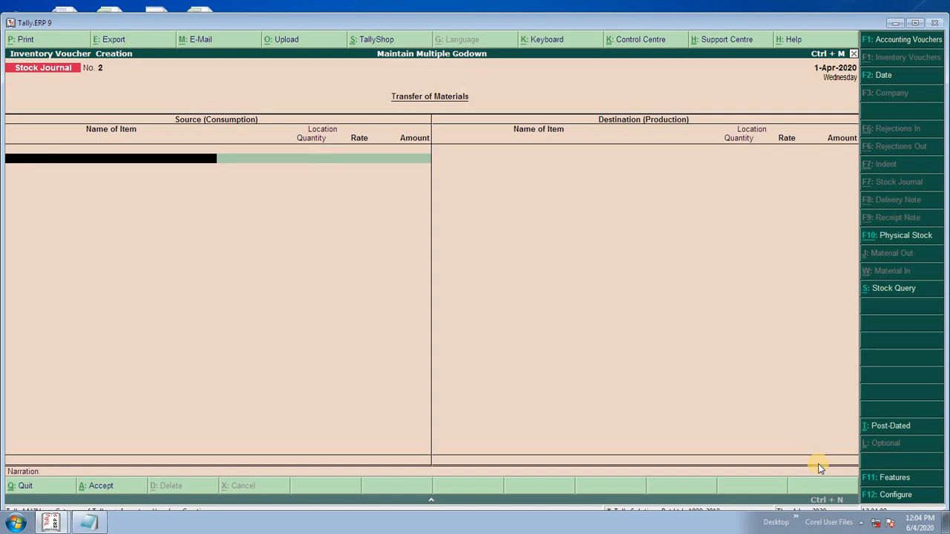
- Check the stock query for Table, then leave the voucher screen and reopen a blank stock journal
key("alt+s")
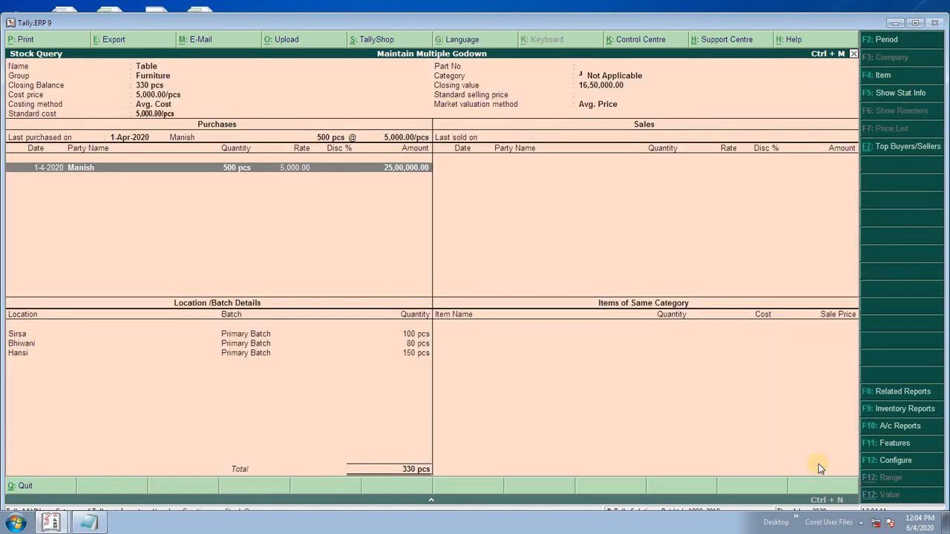
key("Escape")
key("Escape")
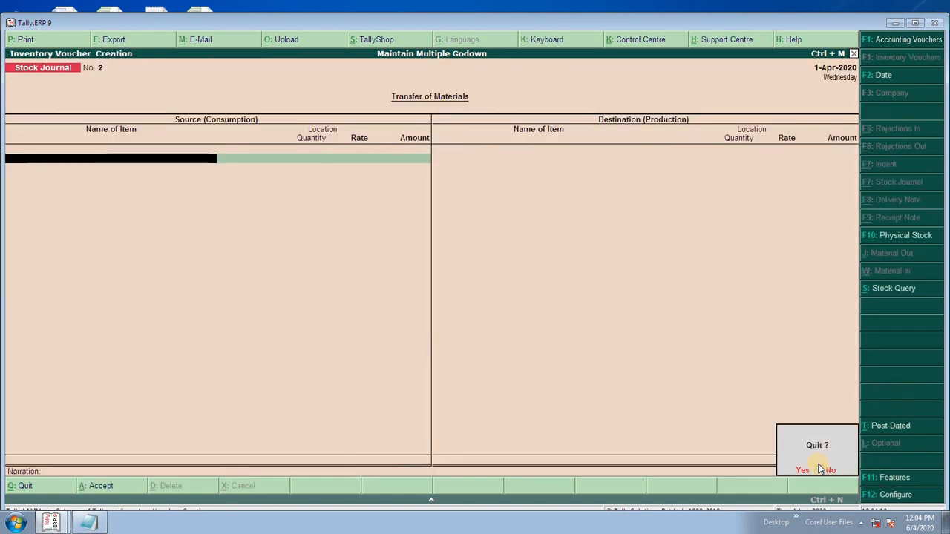
key("Return")
key("Return")
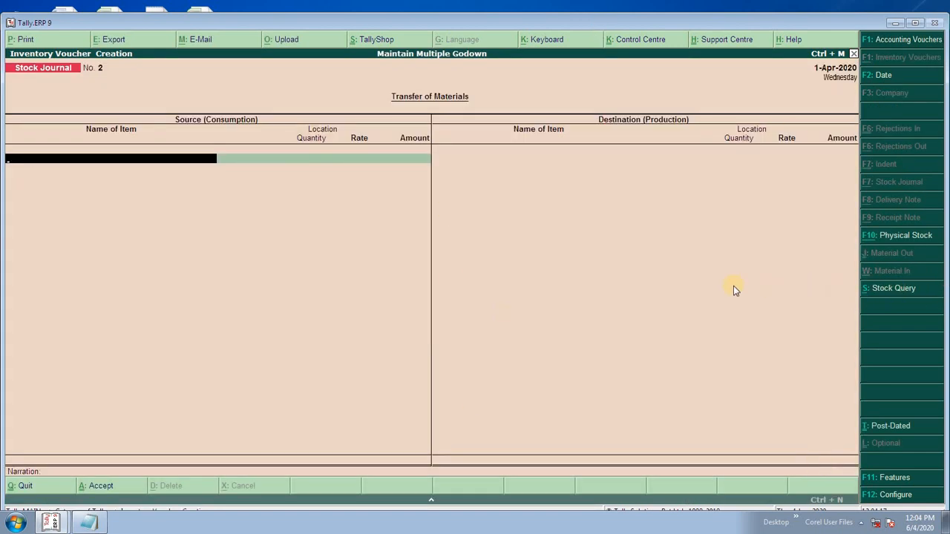
- Reopen the saved stock journal No. 1 and examine Table's stock query, including its statistical information
key("Page_Up")
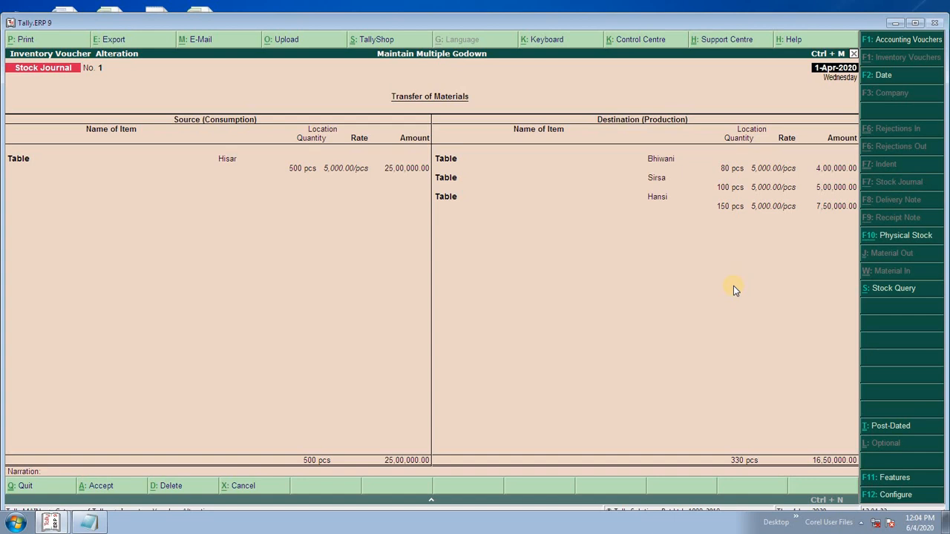
left_click(866, 297)
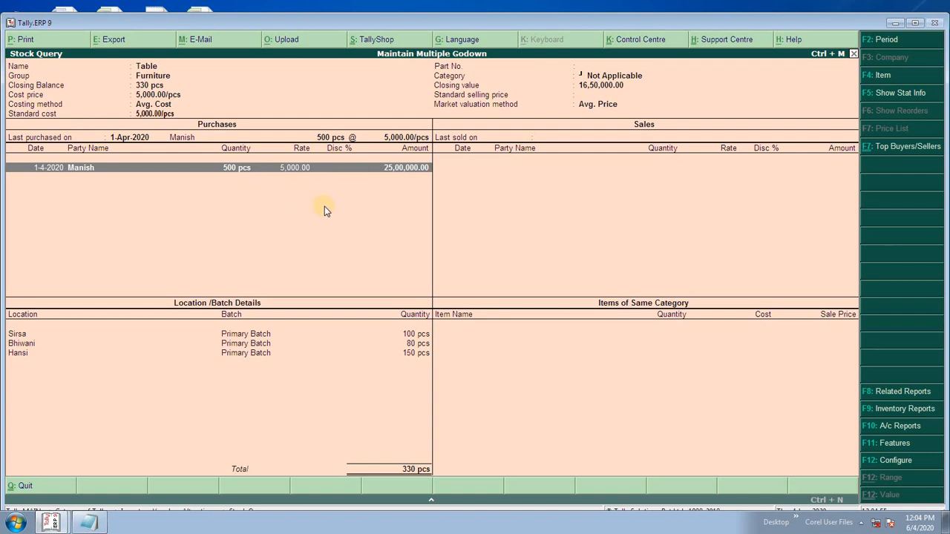
key("F5")
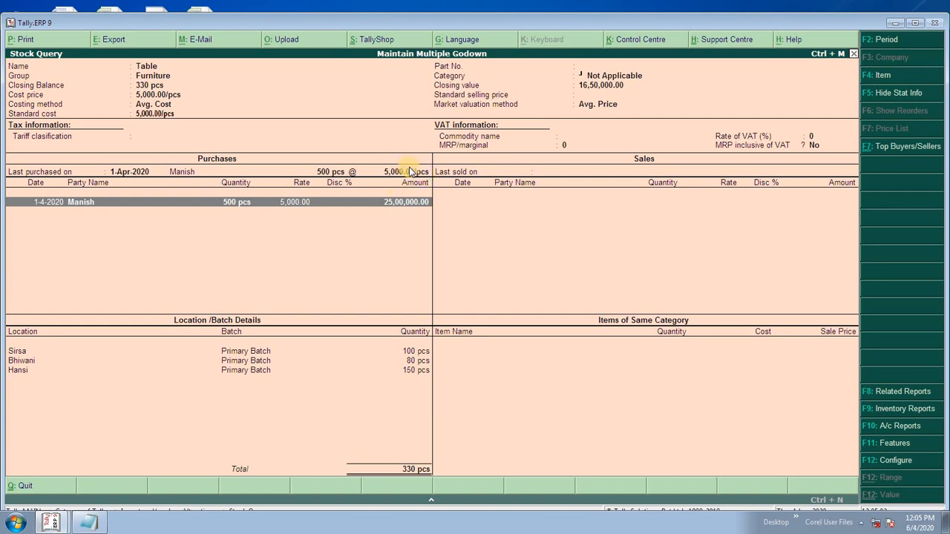
key("F5")
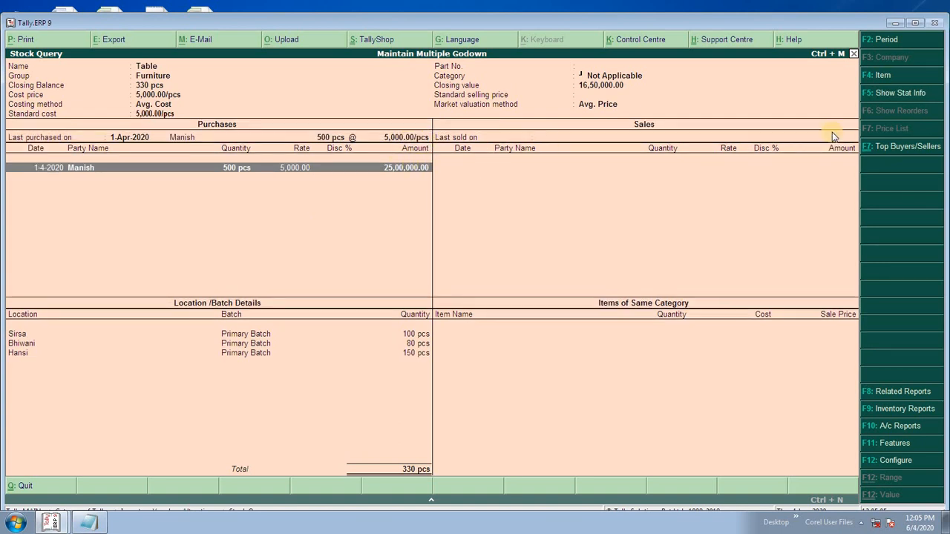
left_click(871, 102)
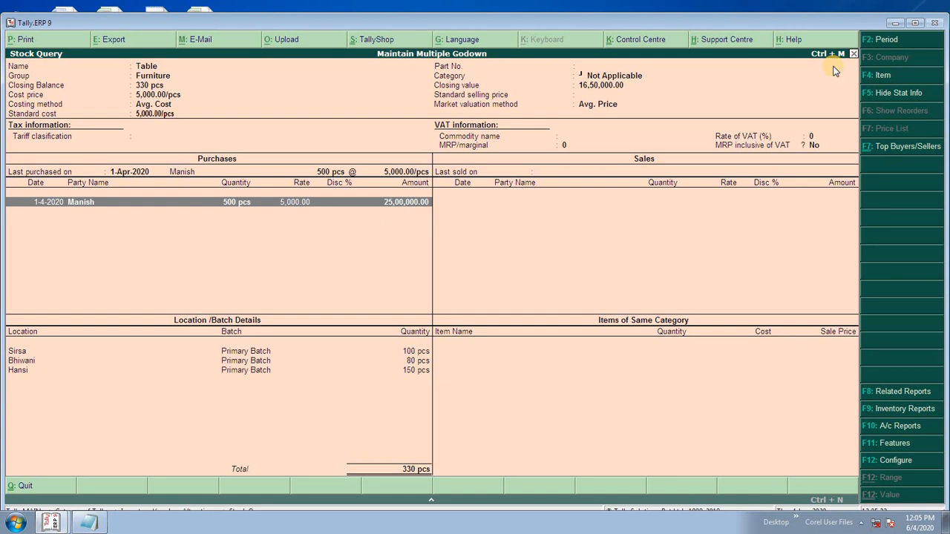
key("Return")
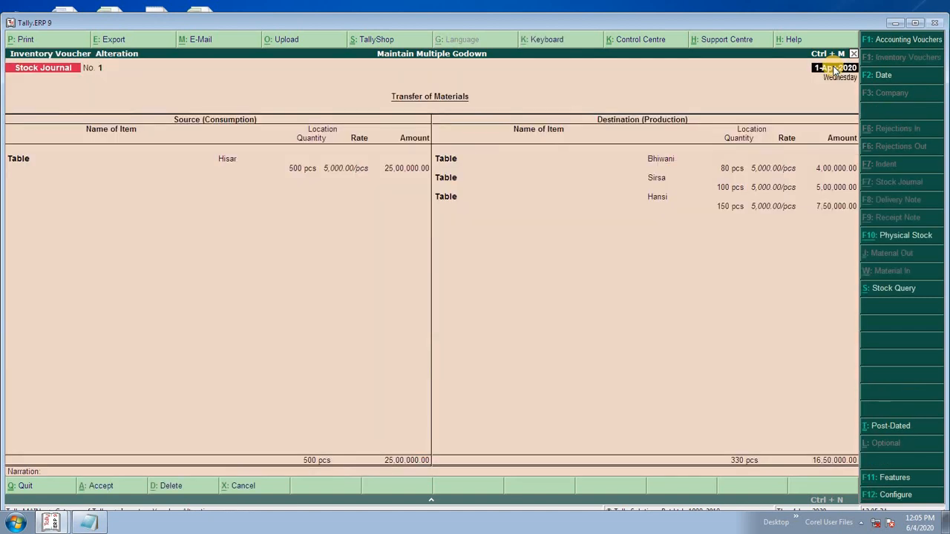
- Quit the stock journal vouchers without changes and return to the Gateway of Tally
key("Escape")
key("Escape")
key("Return")
key("Escape")
key("Return")
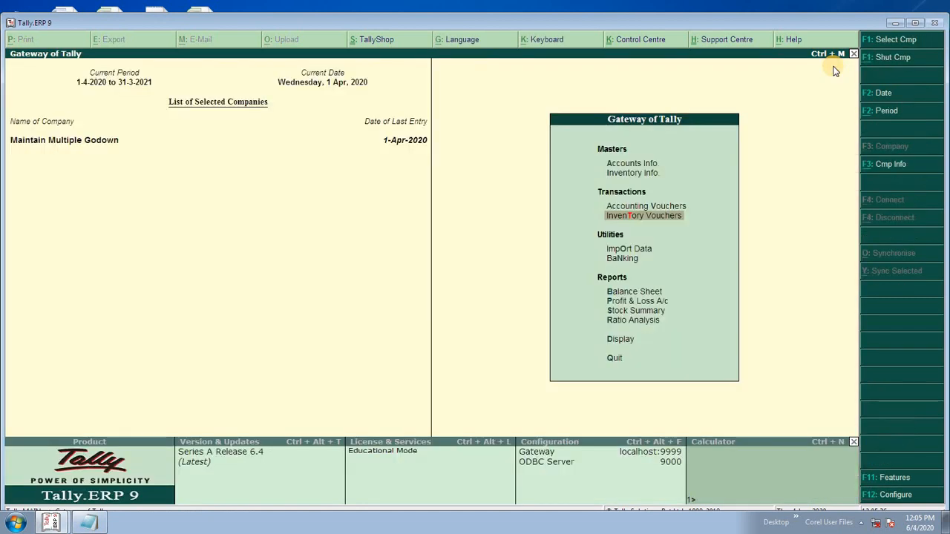
- Go to the Statements of Inventory among the display reports
key("Down")
key("Down")
key("Down")
key("Down")
key("Down")
key("Down")
key("Down")
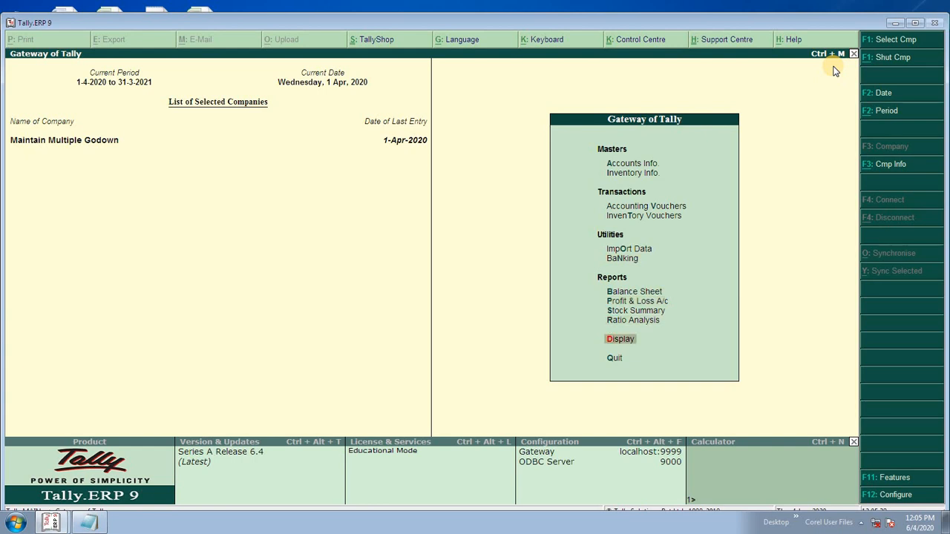
key("Return")
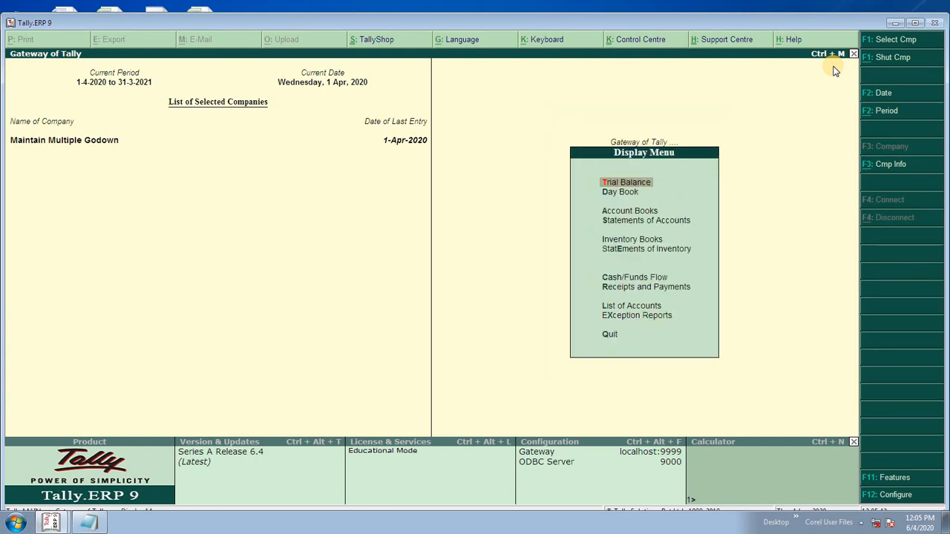
key("Down")
key("Down")
key("Down")
key("Down")
key("Down")
key("Up")
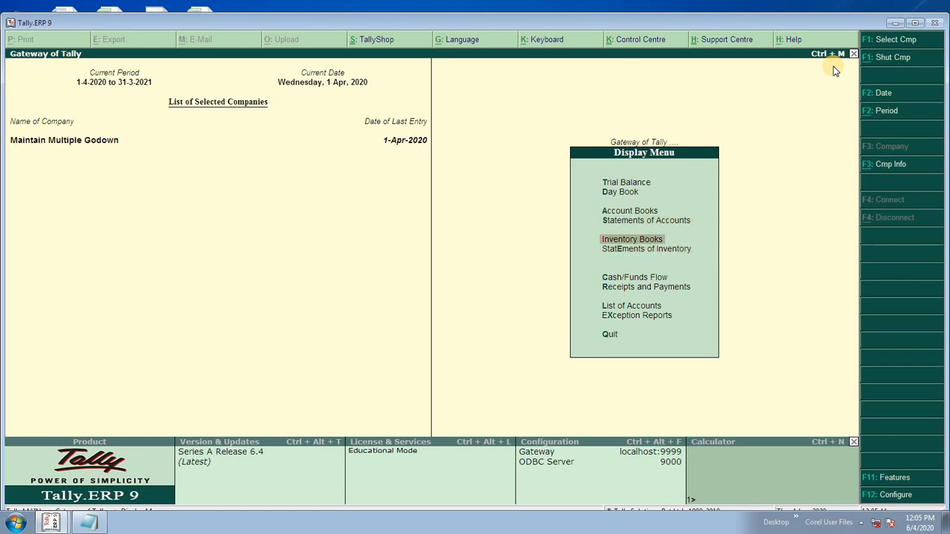
key("Down")
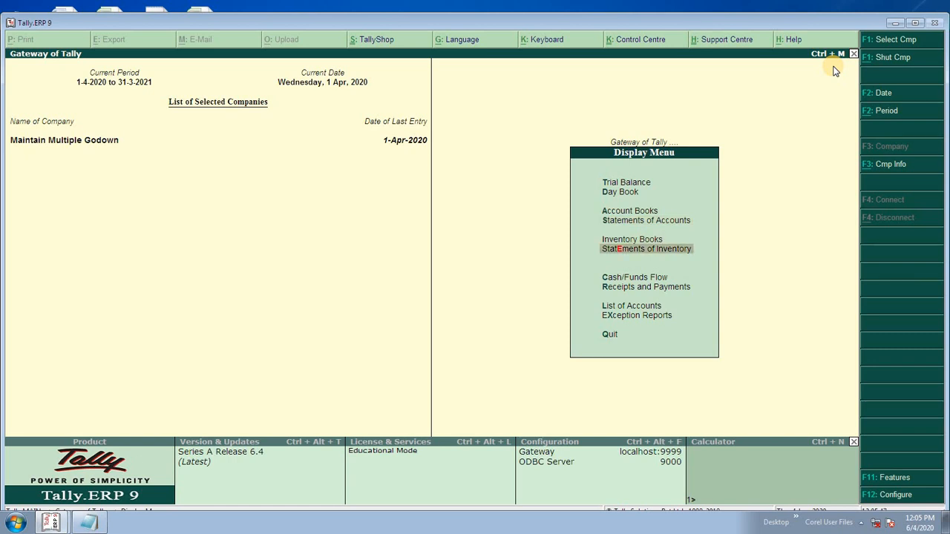
key("Up")
key("Return")
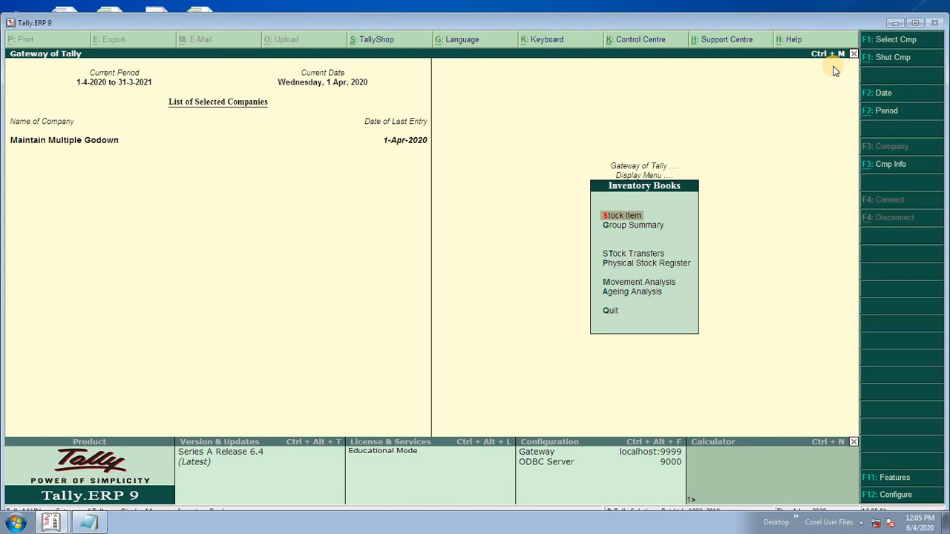
key("Escape")
key("Down")
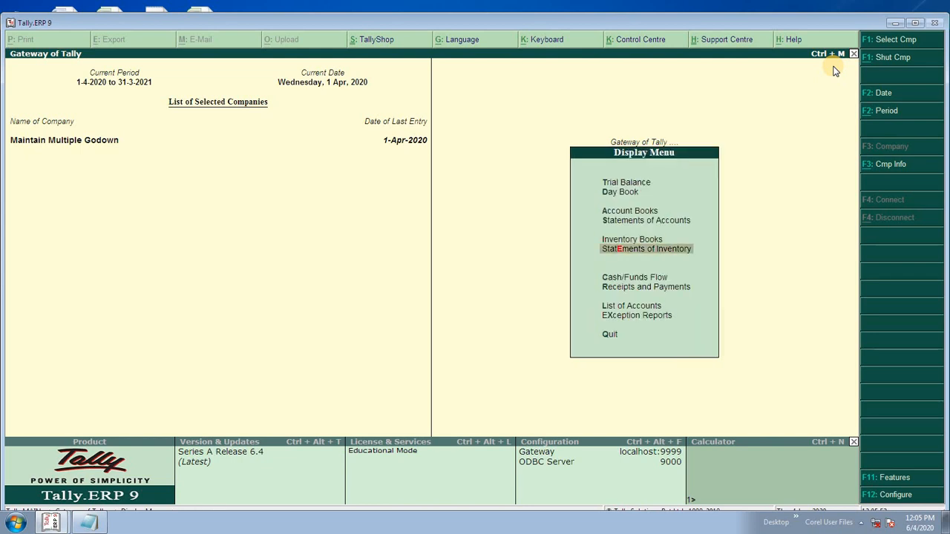
- Open the location summary for the Bhiwani godown from the Statements of Inventory
key("Return")
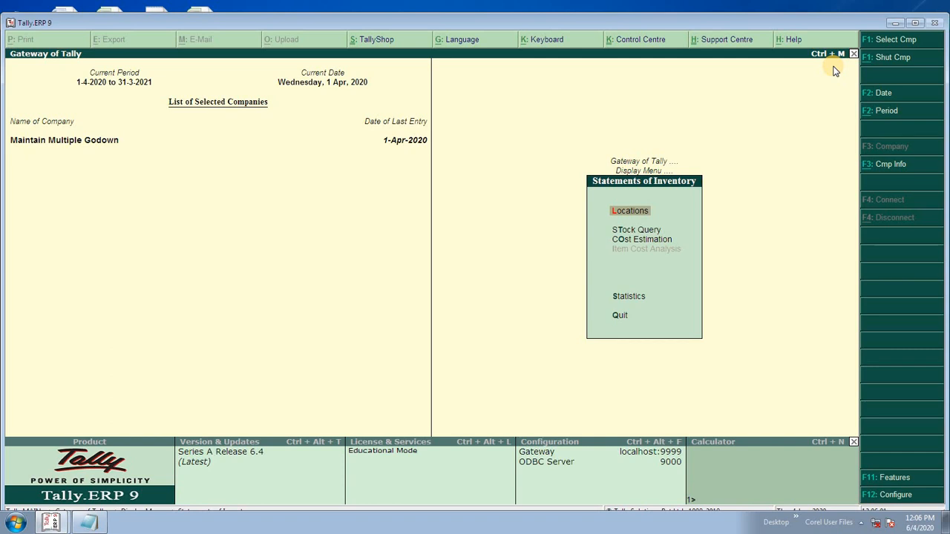
key("Return")
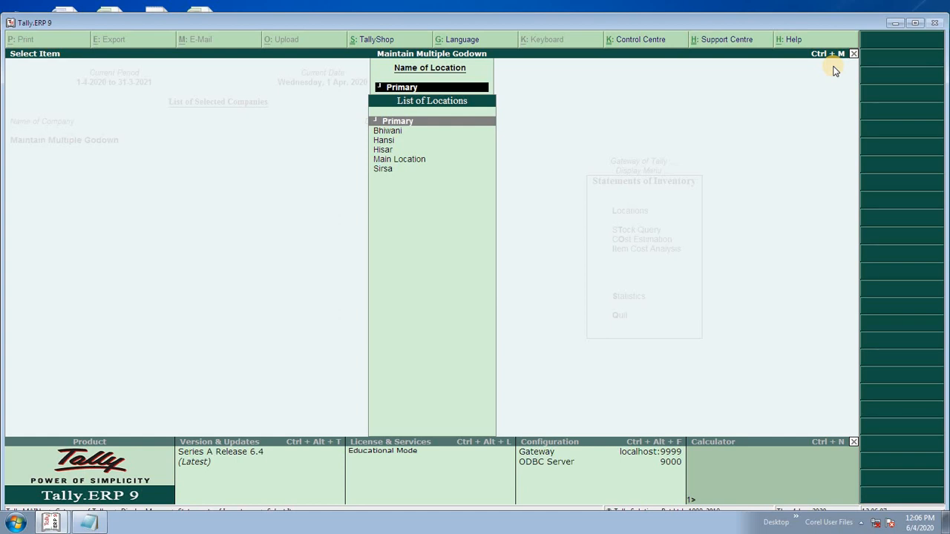
key("Down")
key("Down")
key("Up")
key("Return")
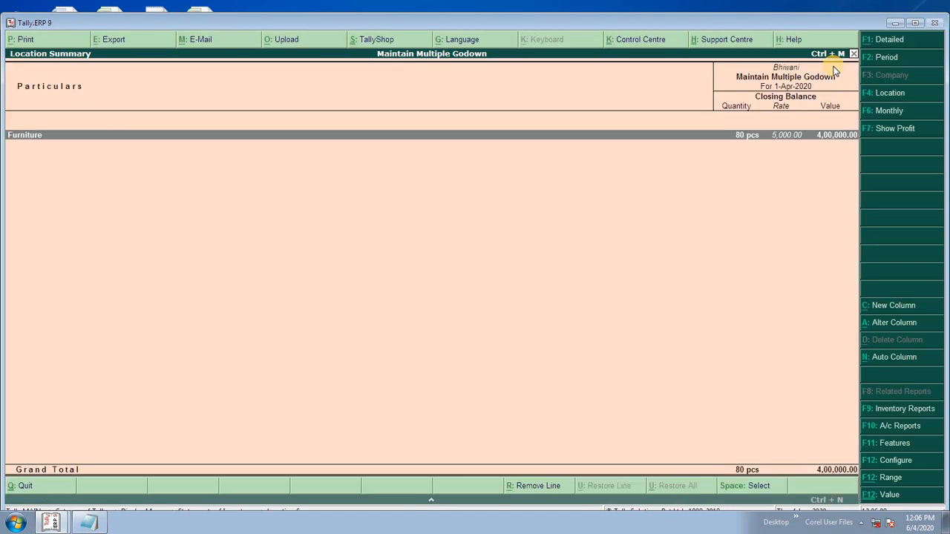
- Switch the location summary to Hansi and then to Sirsa to check each godown's closing stock
key("F4")
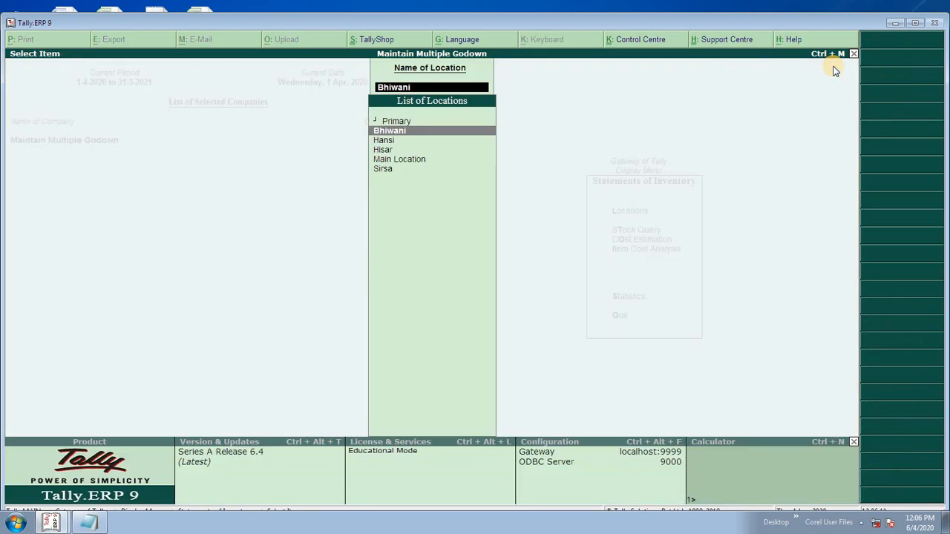
key("Down")
key("Return")
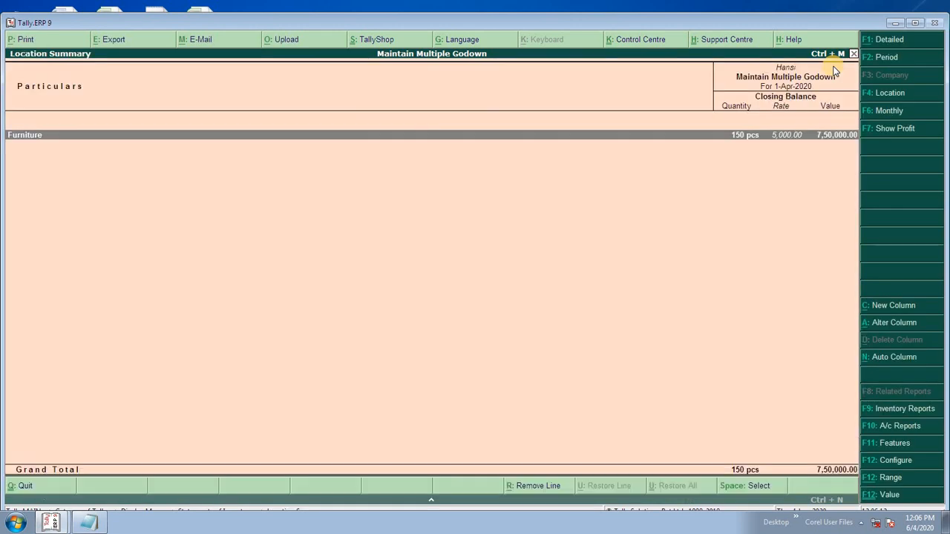
key("F4")
key("Down")
key("Down")
key("Down")
key("Return")
- Check the location summary for Hisar, then return to the Statements of Inventory
key("F4")
key("Up")
key("Up")
key("Return")
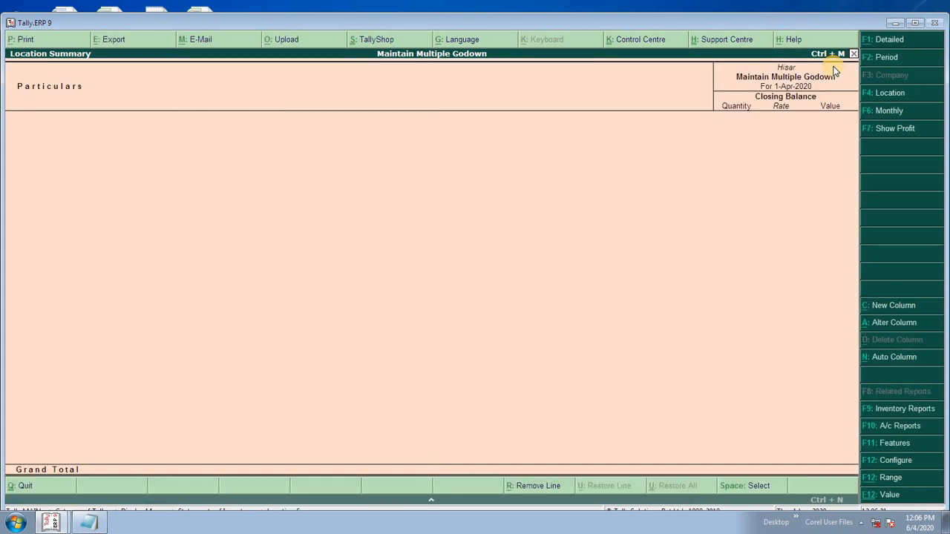
key("Escape")
key("Return")
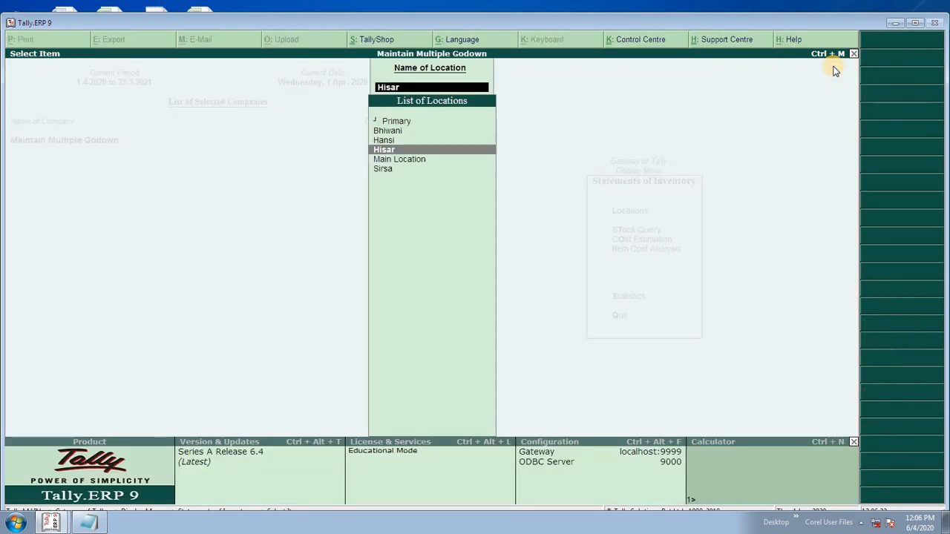
key("Down")
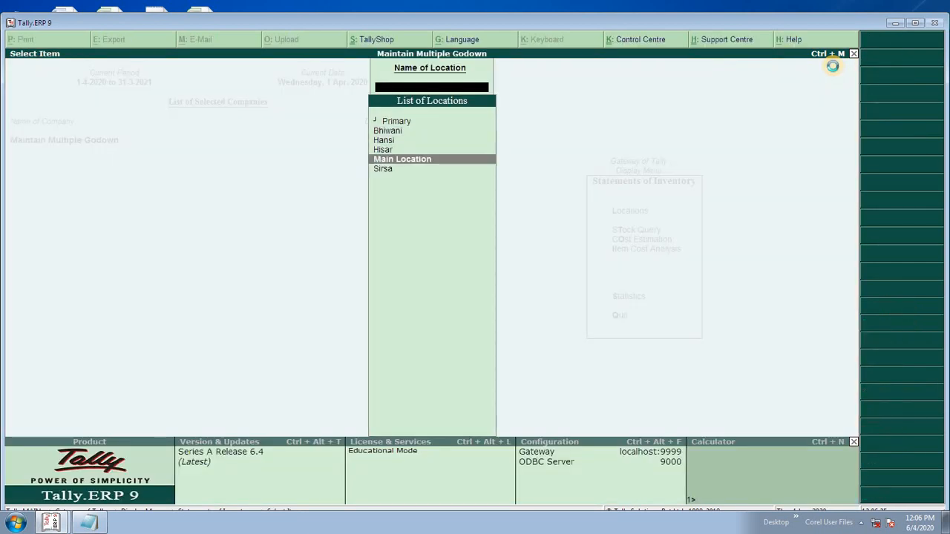
key("Escape")
- Examine Table's stock query, including its location and batch details, then close it
key("Down")
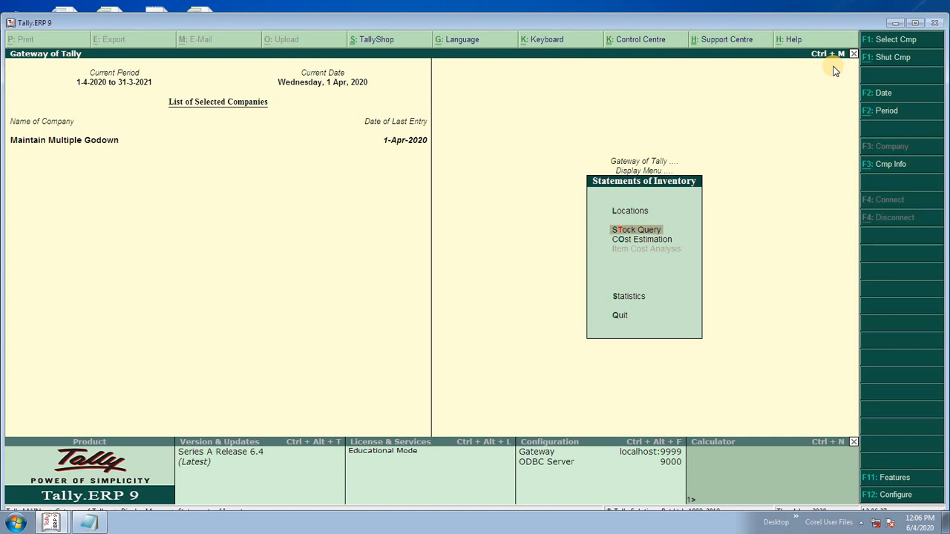
key("Return")
key("Escape")
key("Return")
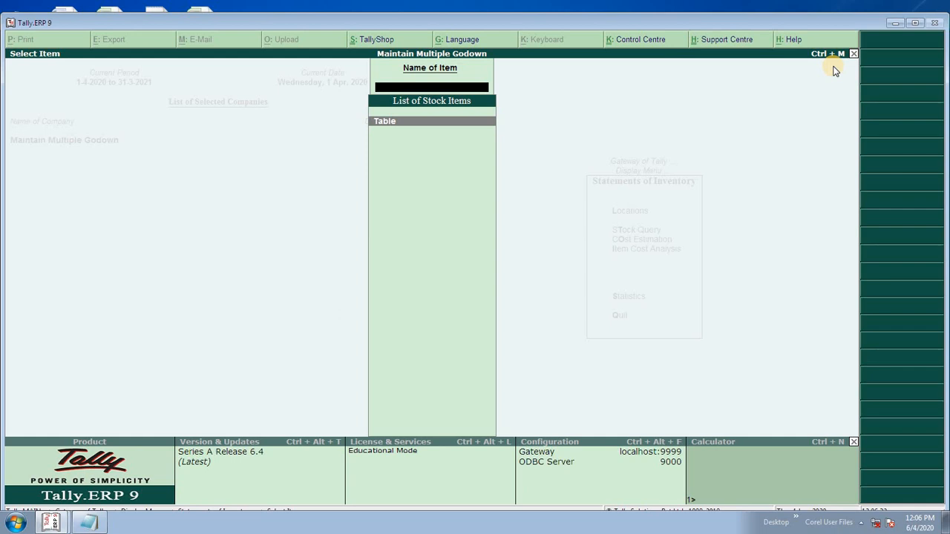
key("Return")
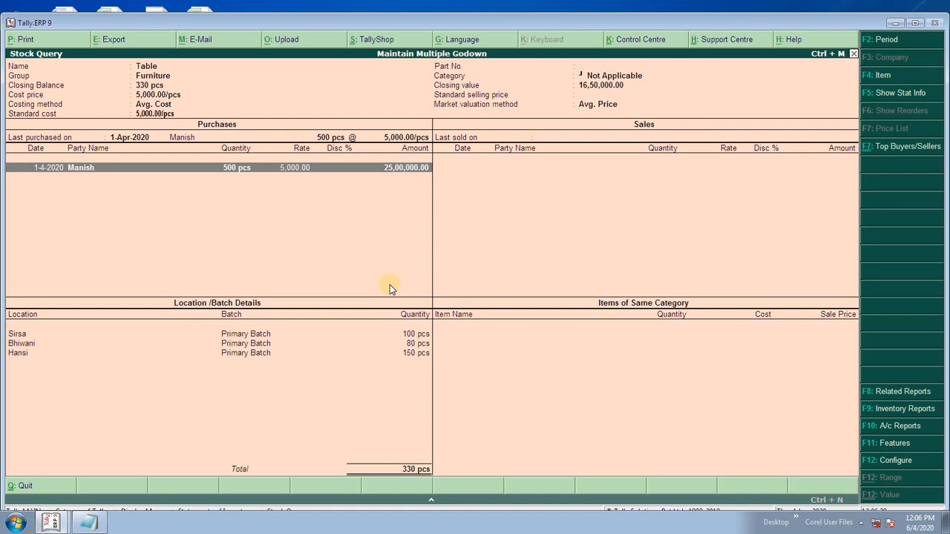
key("Escape")
key("Escape")
key("Escape")
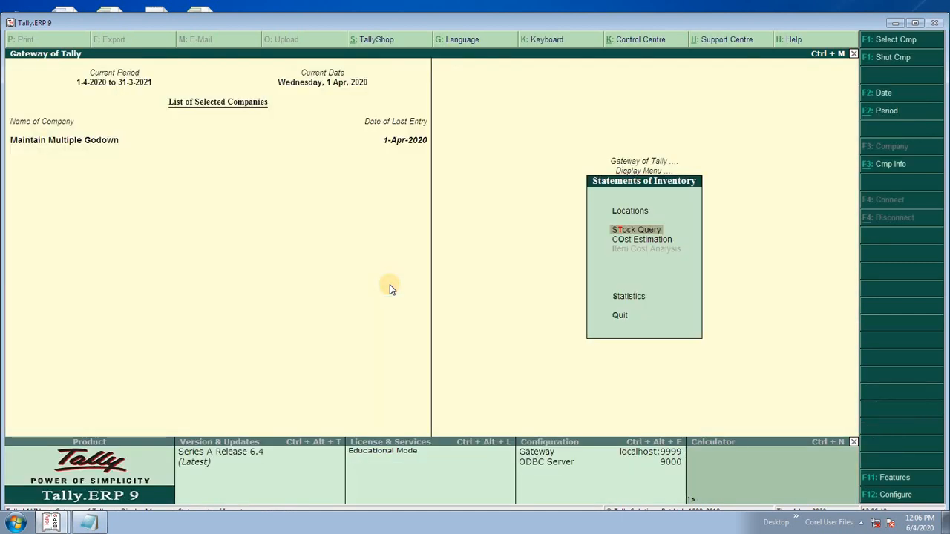
key("Up")
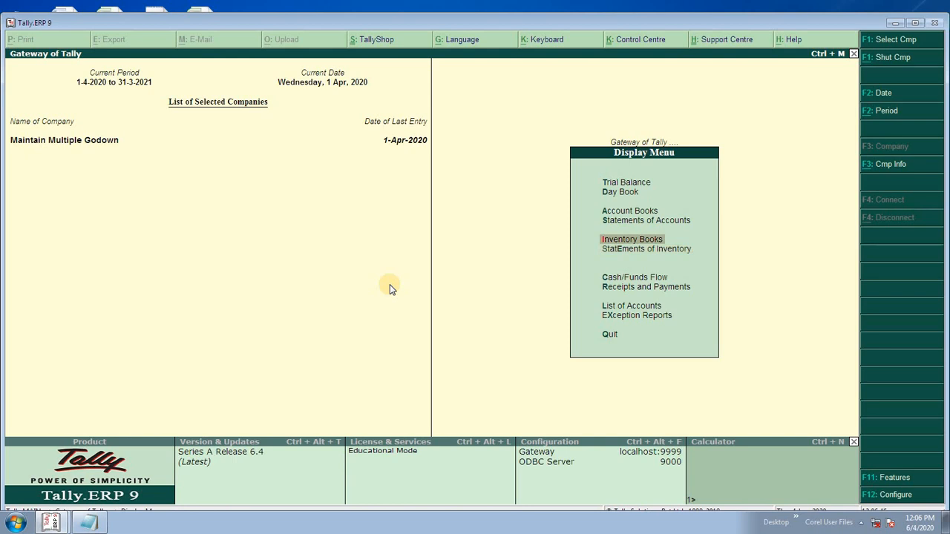
key("Down")
key("Return")
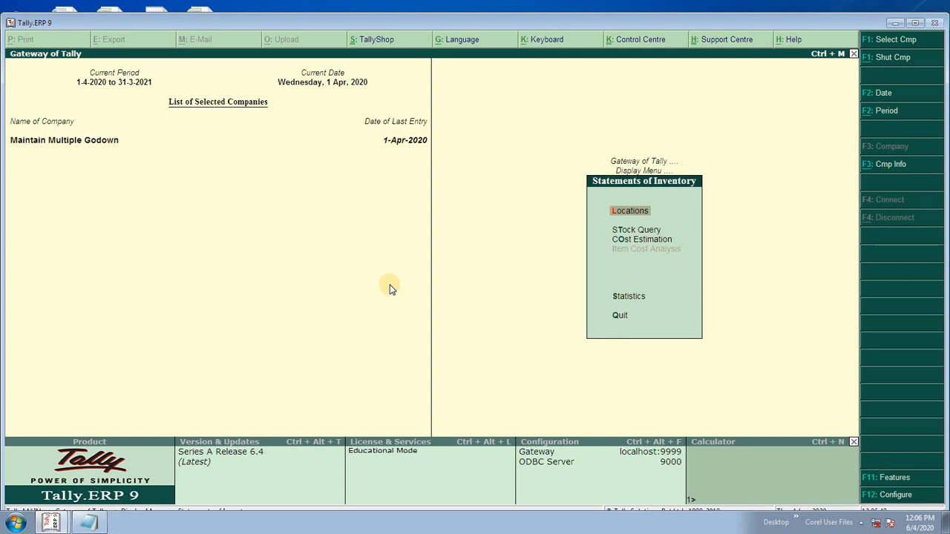
key("Escape")
- View the stock item monthly summary of Table in the Inventory Books, then close it
key("Up")
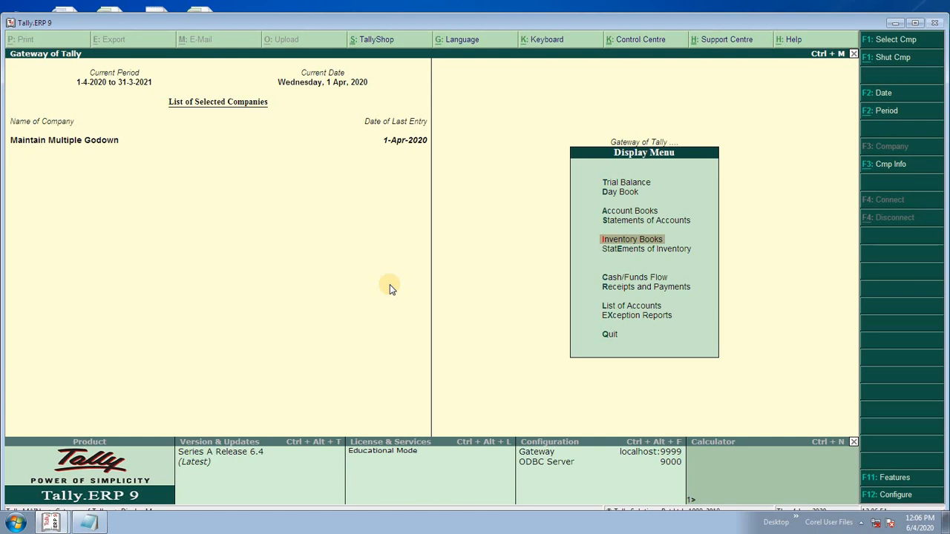
key("Return")
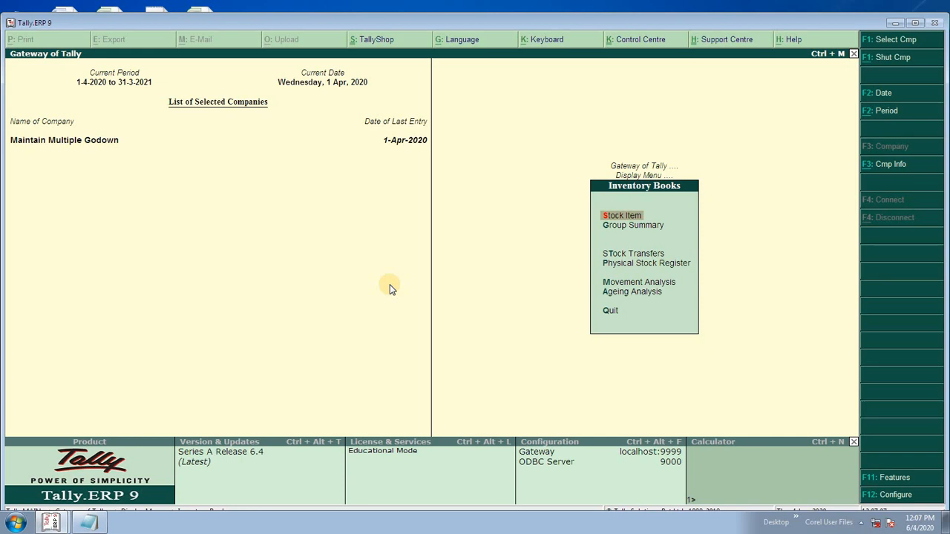
key("Return")
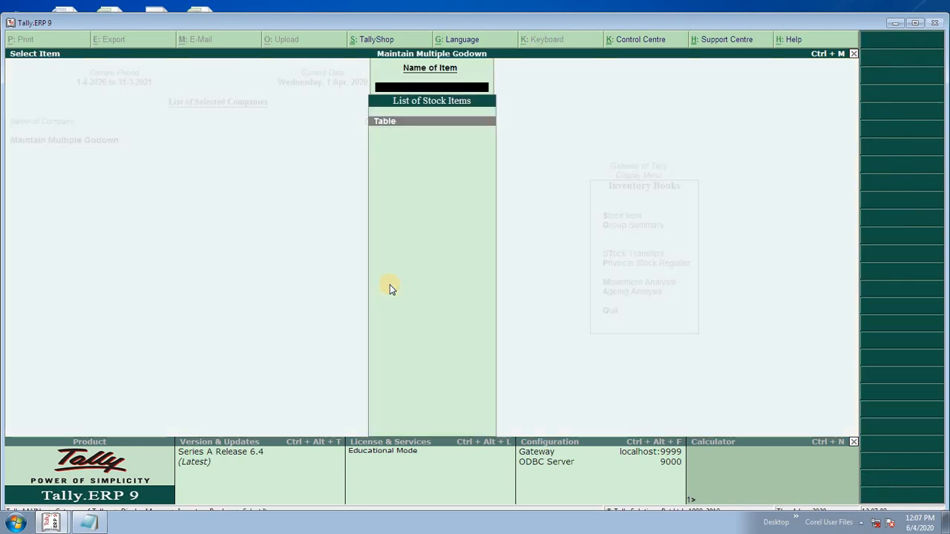
key("Return")
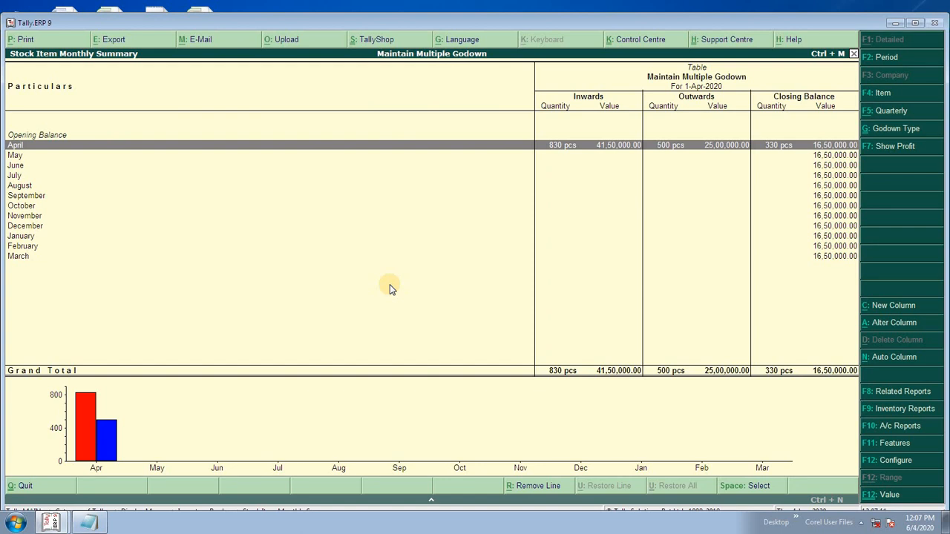
key("Escape")
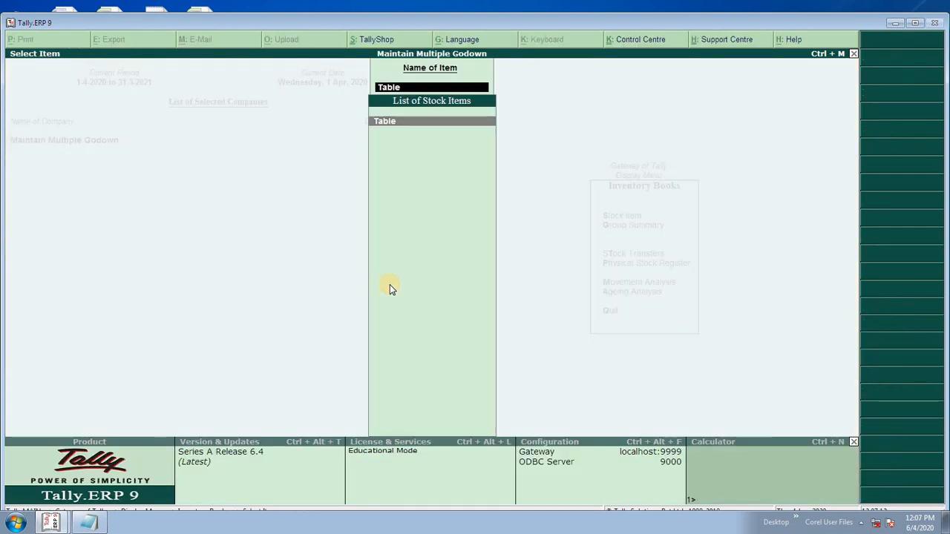
key("Escape")
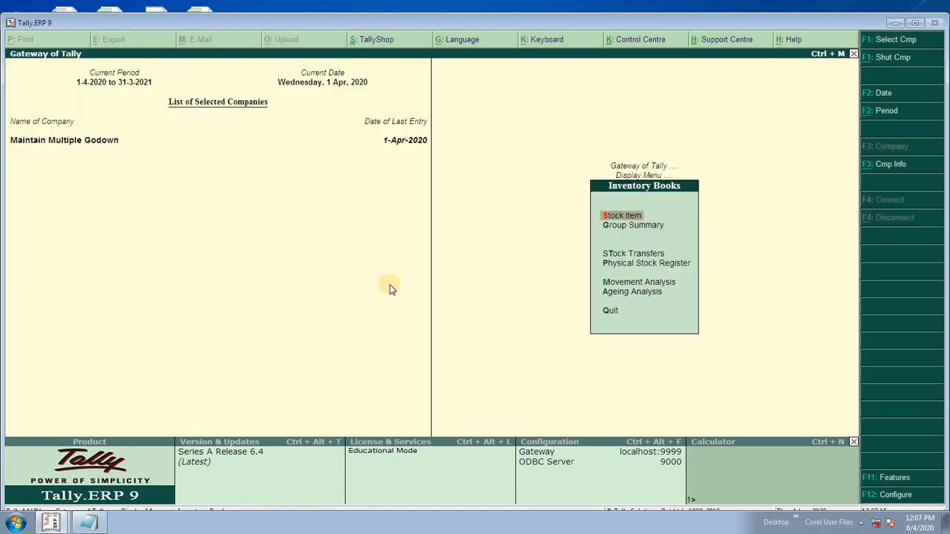
- View the stock group summary of Furniture, then return to the Gateway of Tally
key("Down")
key("Return")
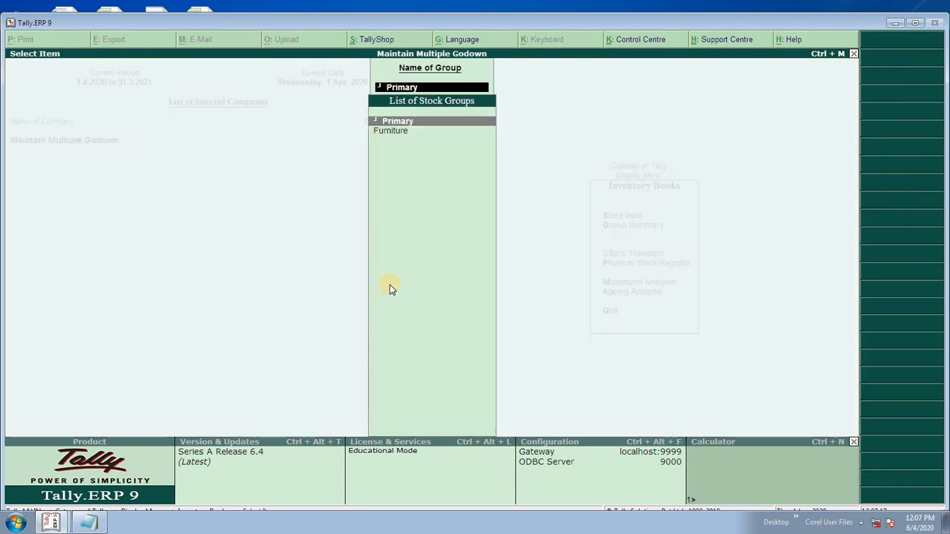
key("Down")
key("Return")
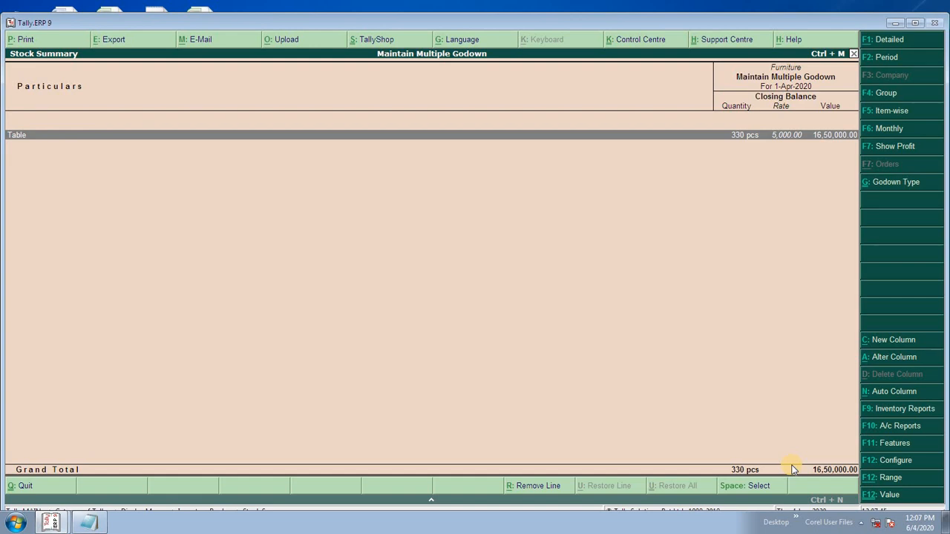
key("Escape")
key("Escape")
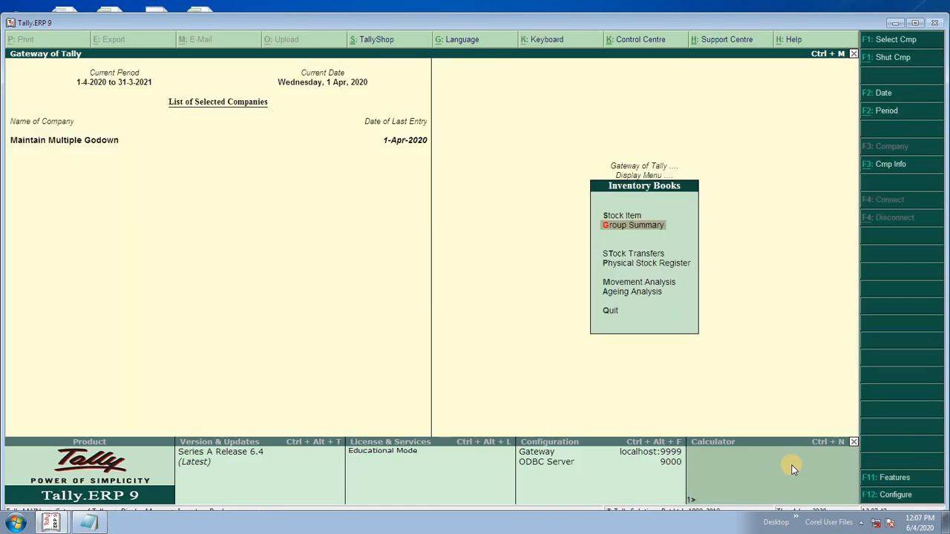
key("Escape")
key("Escape")
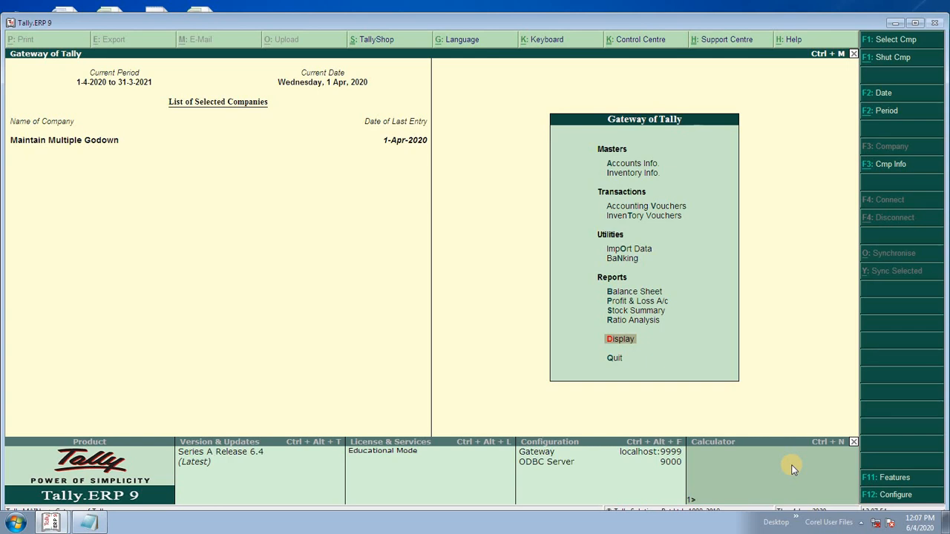
- Open the Stock Transfers register in the Inventory Books among the display reports
key("Return")
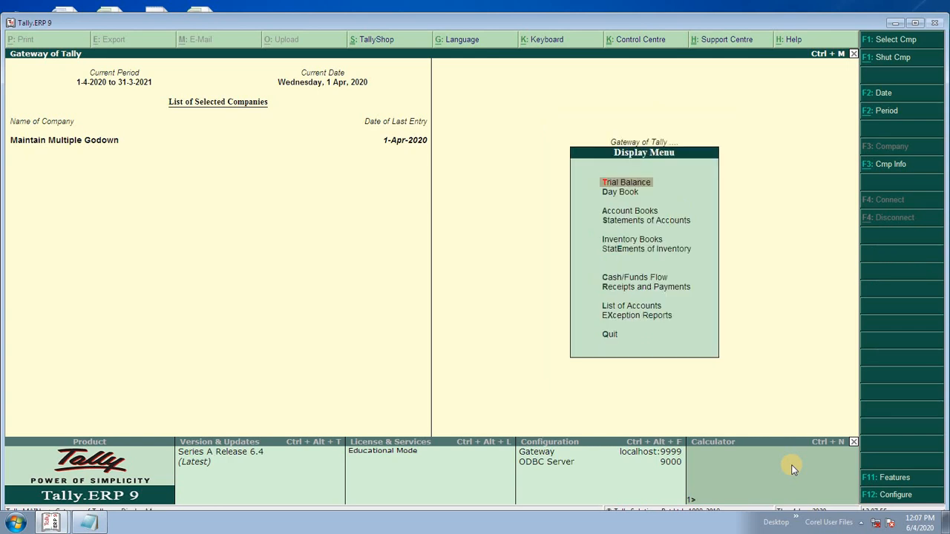
key("Down")
key("Down")
key("Down")
key("Down")
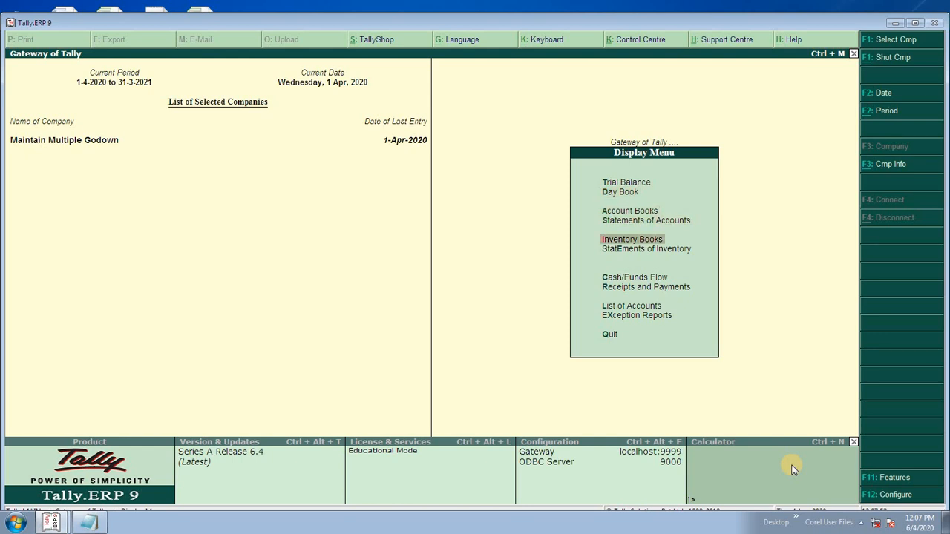
key("Return")
key("Down")
key("Down")
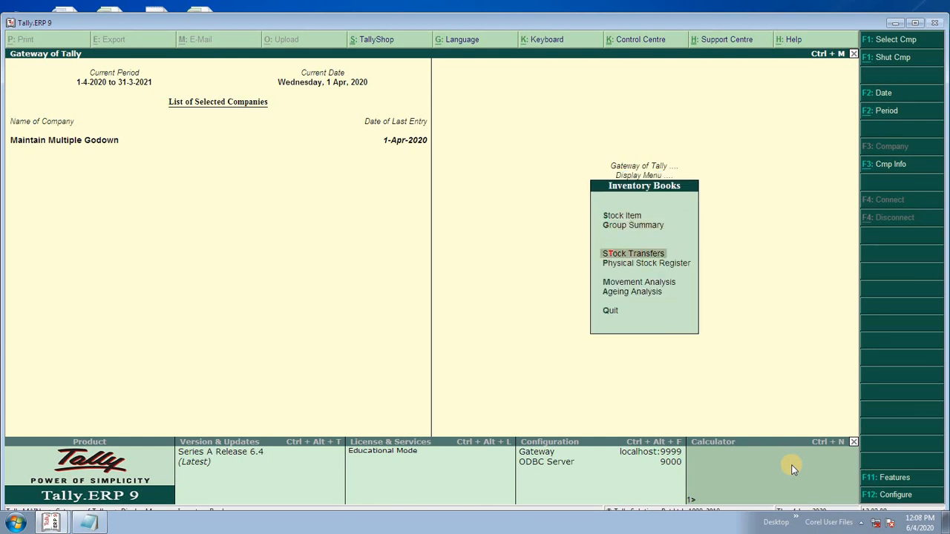
key("Return")
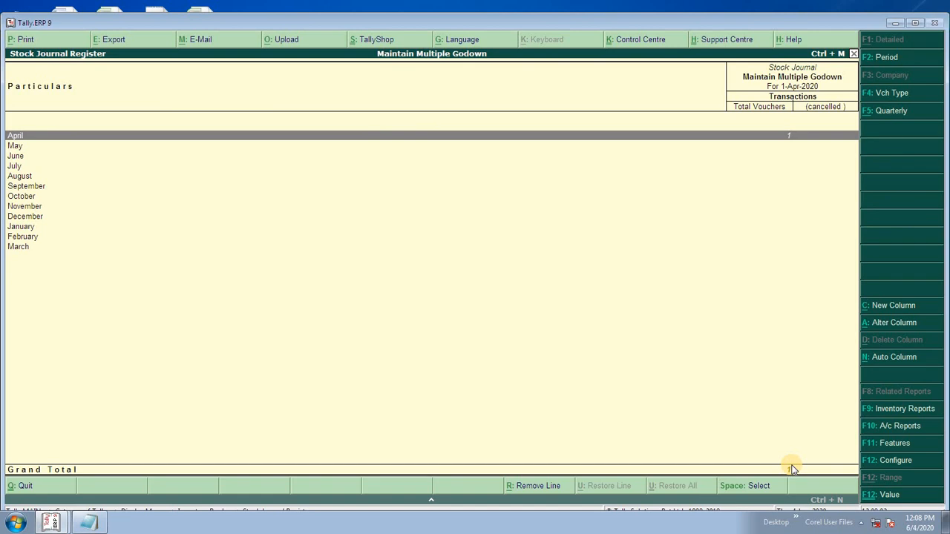
- Examine stock journal No. 1 in April's voucher register, then return to the Stock Journal Register without changes
key("Escape")
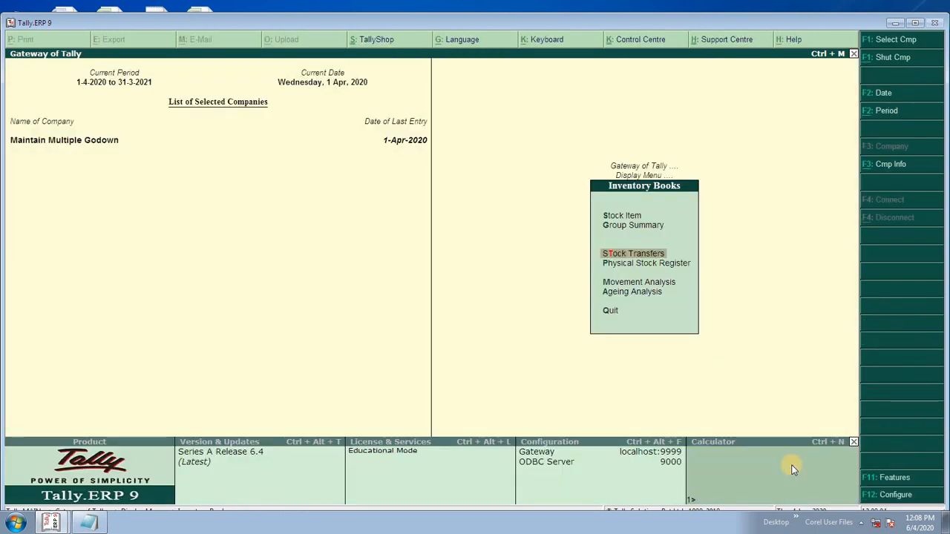
key("Return")
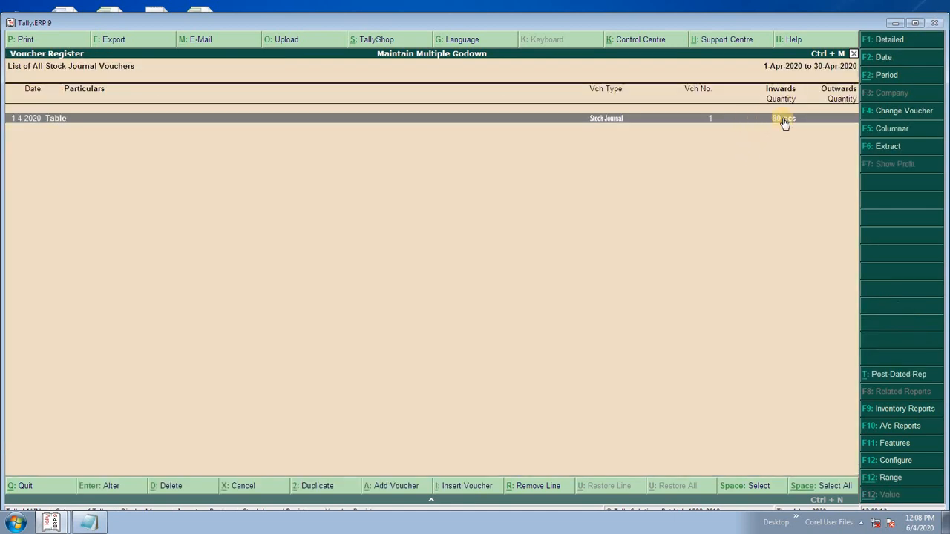
double_click(790, 141)
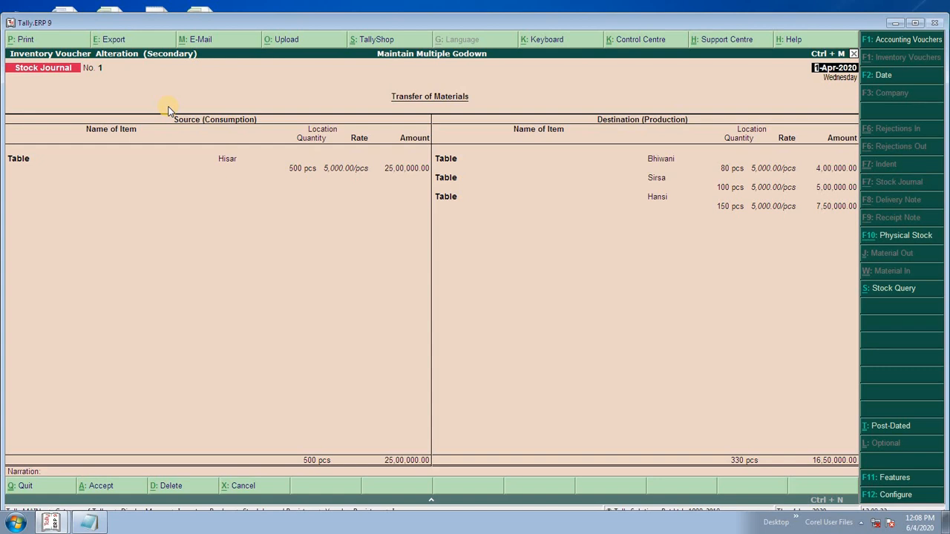
key("Escape")
key("Escape")
key("Escape")
key("Escape")
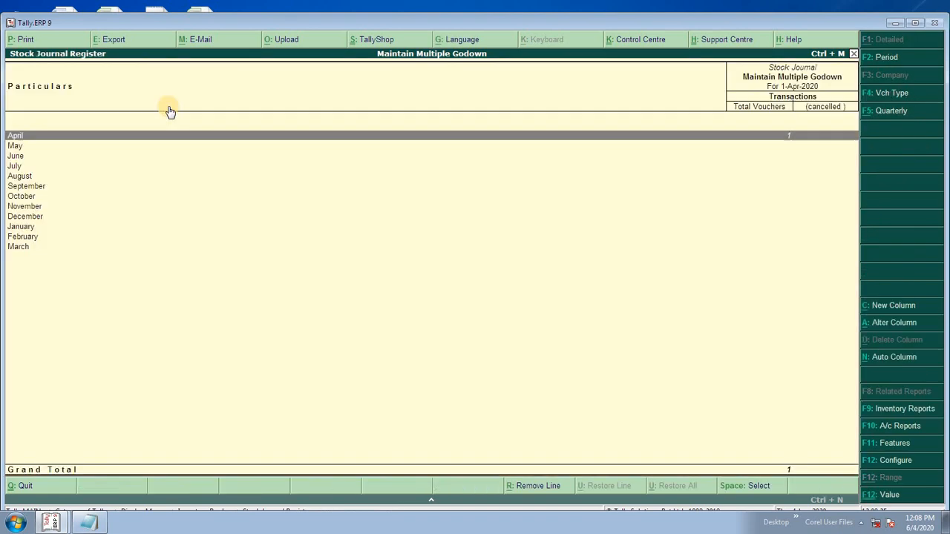